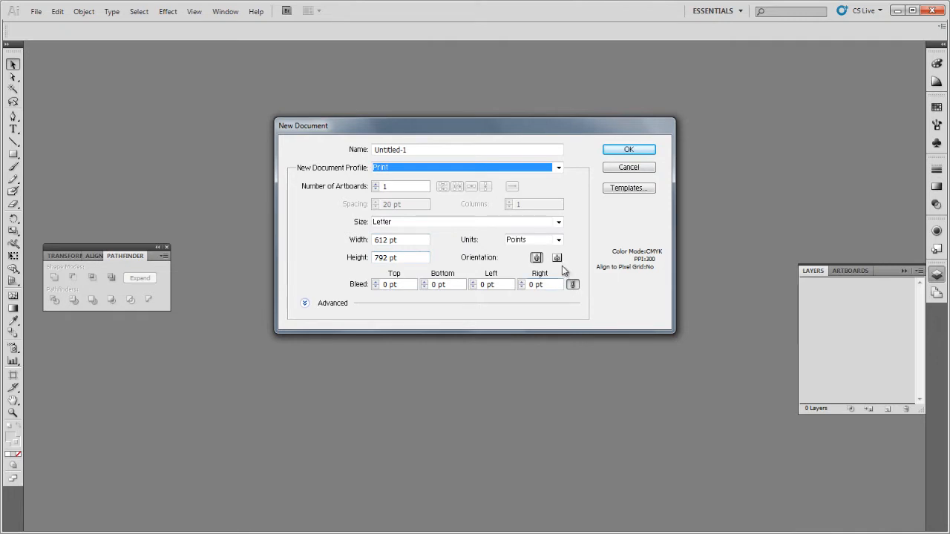
Create a new Letter-size print document, 612 by 792 pt, in portrait orientation.
left_click(628, 150)
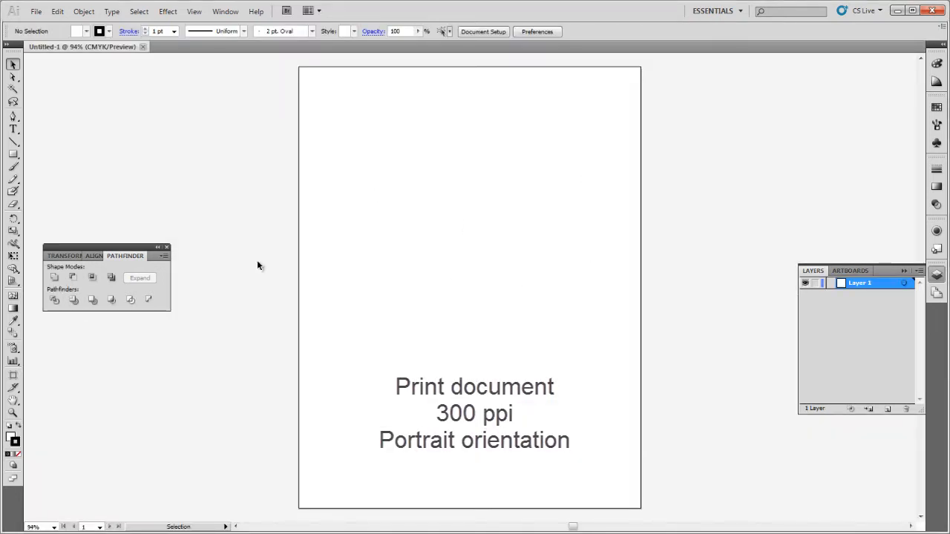
left_click_drag(124, 248, 146, 184)
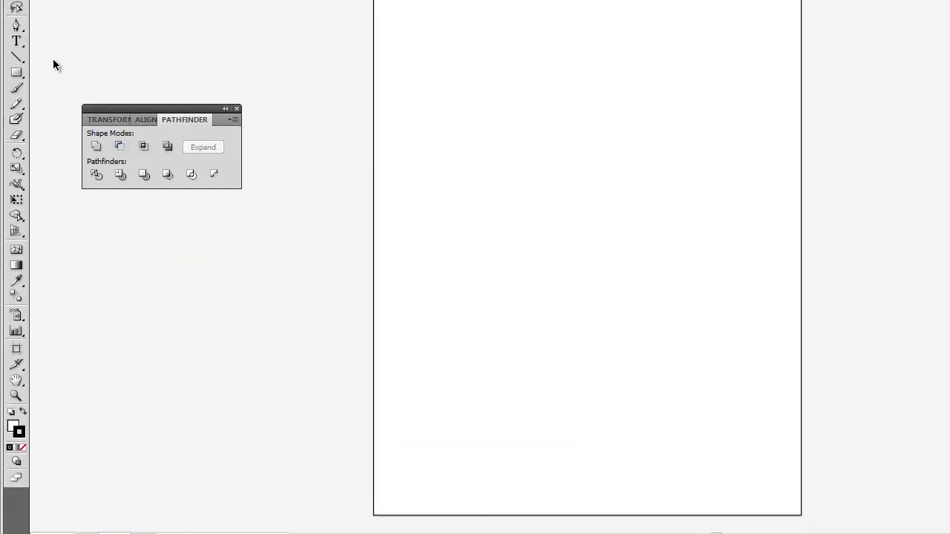
Draw a circle about 216 pt in diameter with the Ellipse tool in the upper part of the page.
left_click(14, 73)
left_click(15, 74)
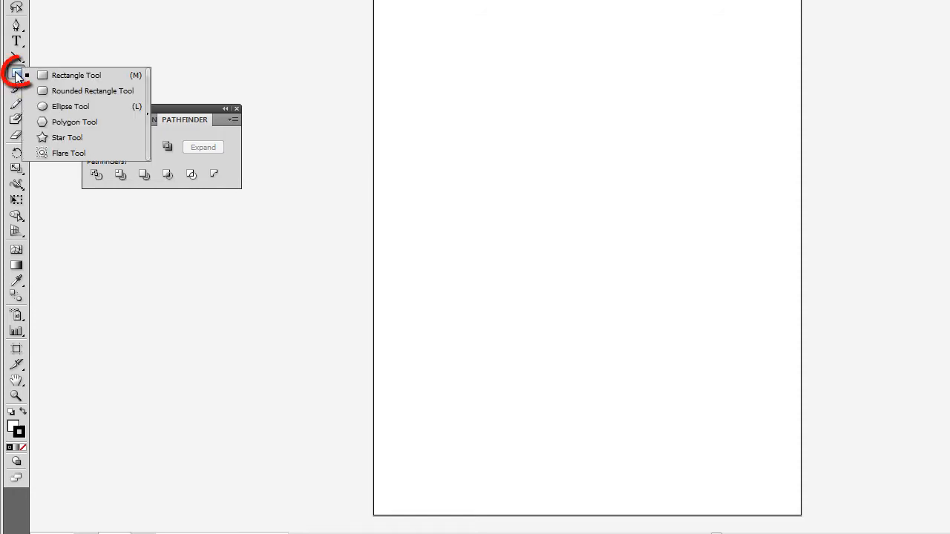
left_click(86, 108)
left_click_drag(445, 98, 595, 198)
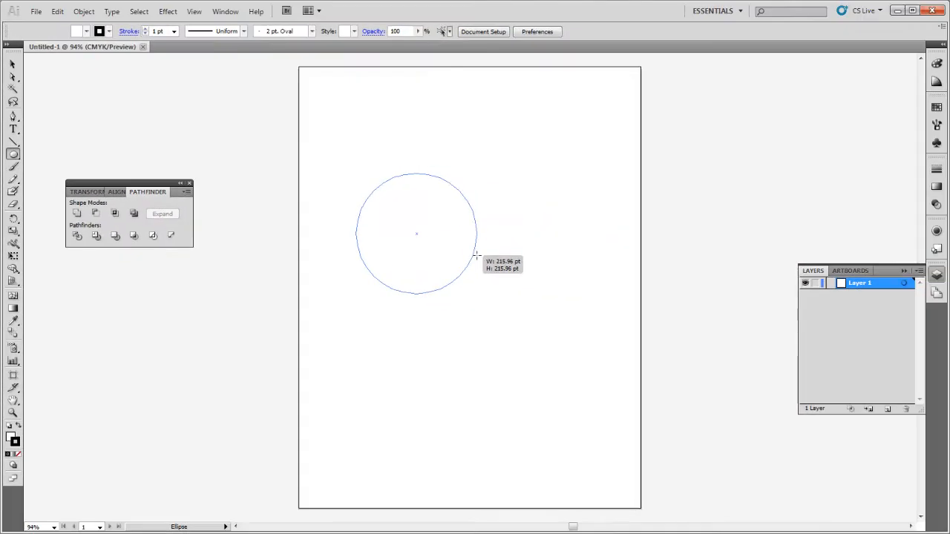
left_click_drag(477, 256, 476, 255)
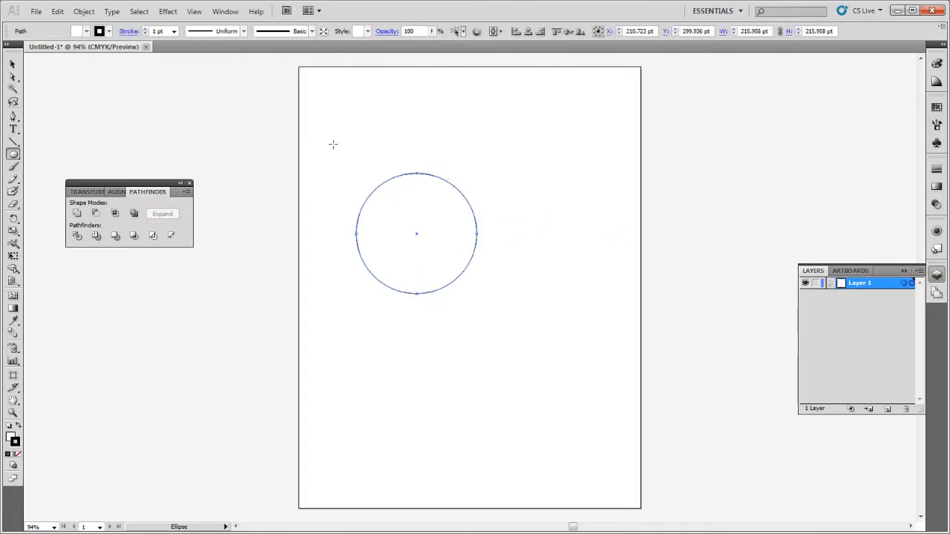
Set the circle's fill to none.
left_click(86, 31)
left_click(4, 43)
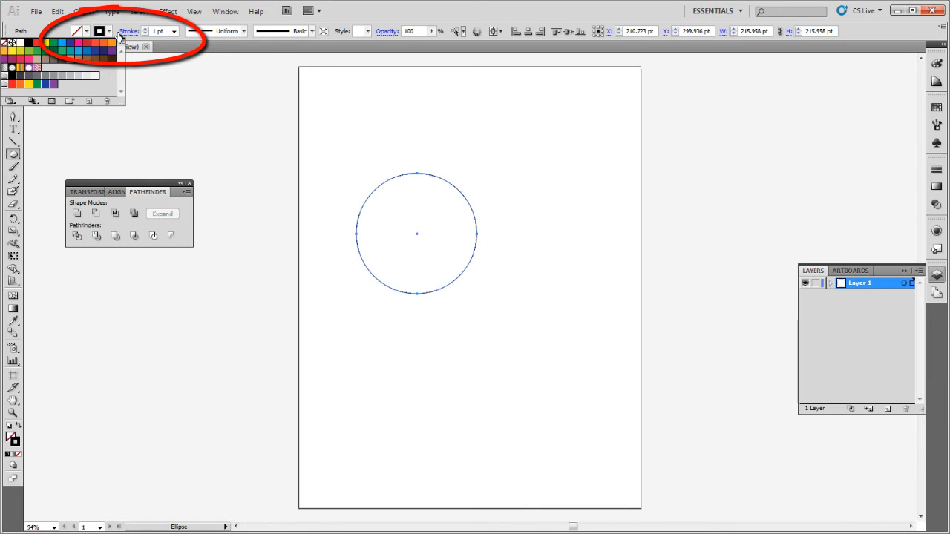
left_click(385, 50)
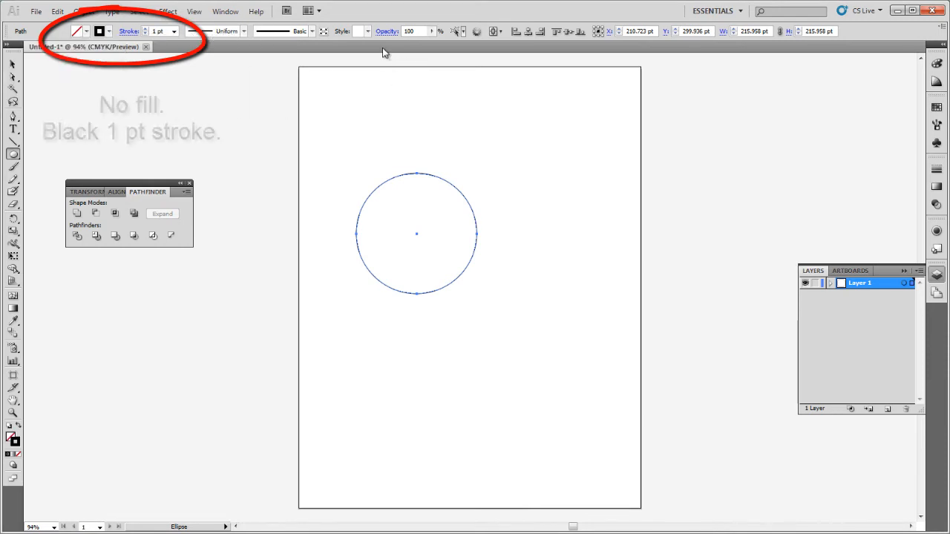
left_click(11, 66)
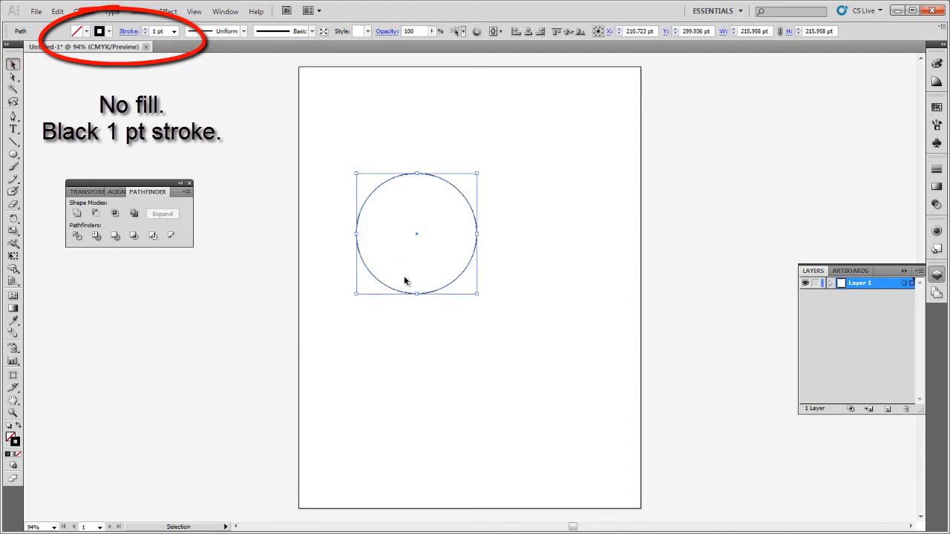
Paste a copy of the circle in front and pull its bottom up to flatten it into an ellipse about 99 pt tall.
key("a")
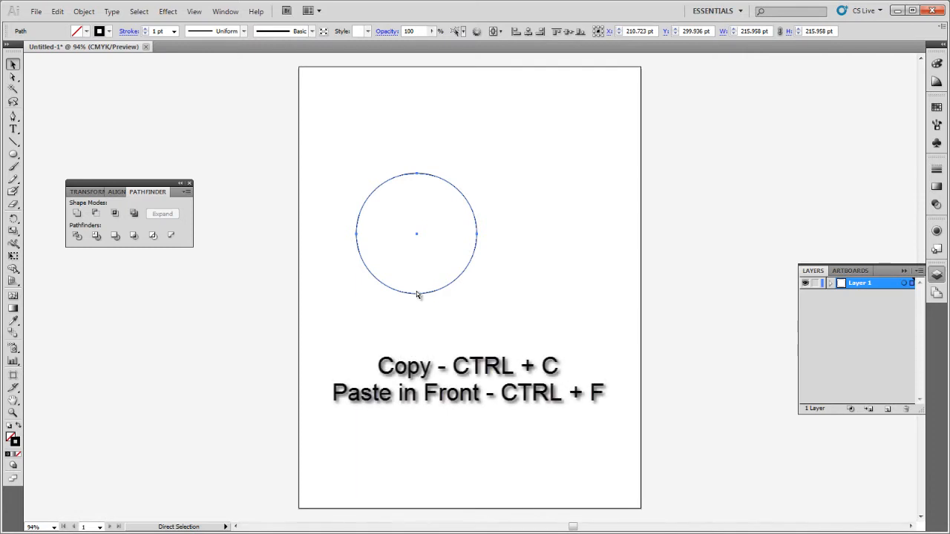
key("ctrl+c")
key("ctrl+f")
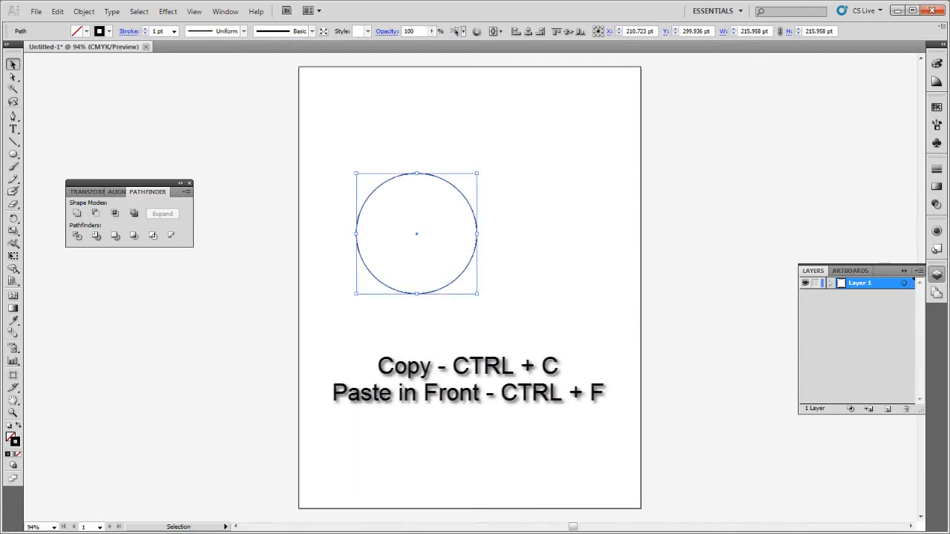
left_click(830, 282)
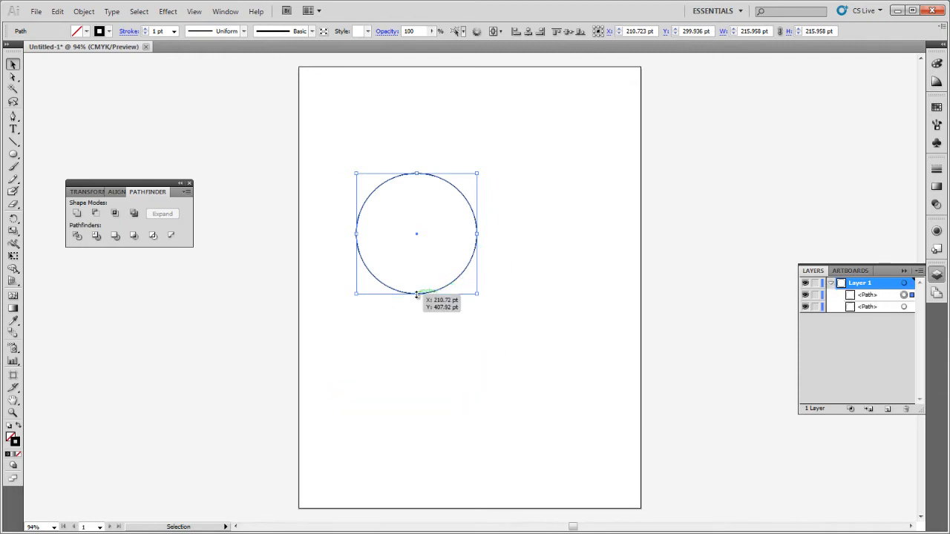
left_click_drag(417, 295, 419, 228)
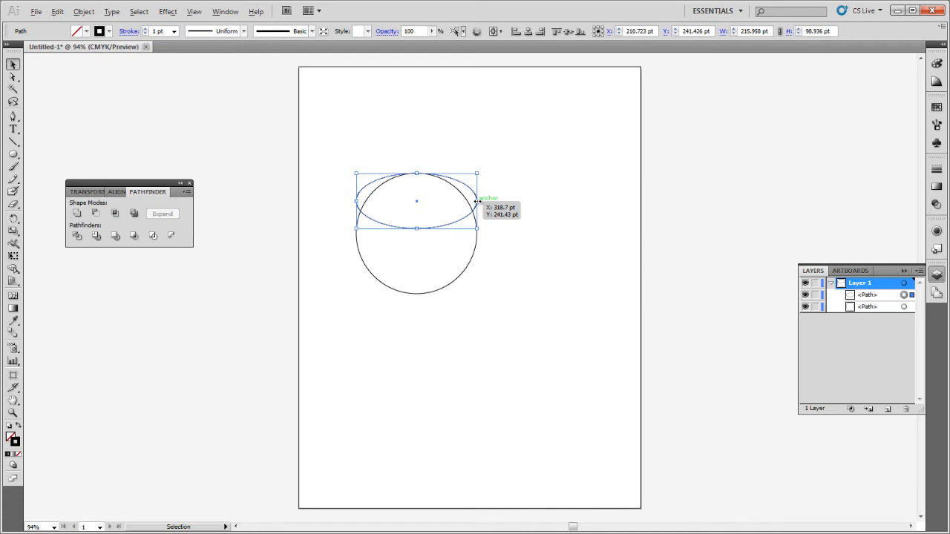
Narrow the flattened ellipse to about 152 pt wide at the top of the circle.
left_click_drag(477, 201, 459, 205)
left_click(532, 196)
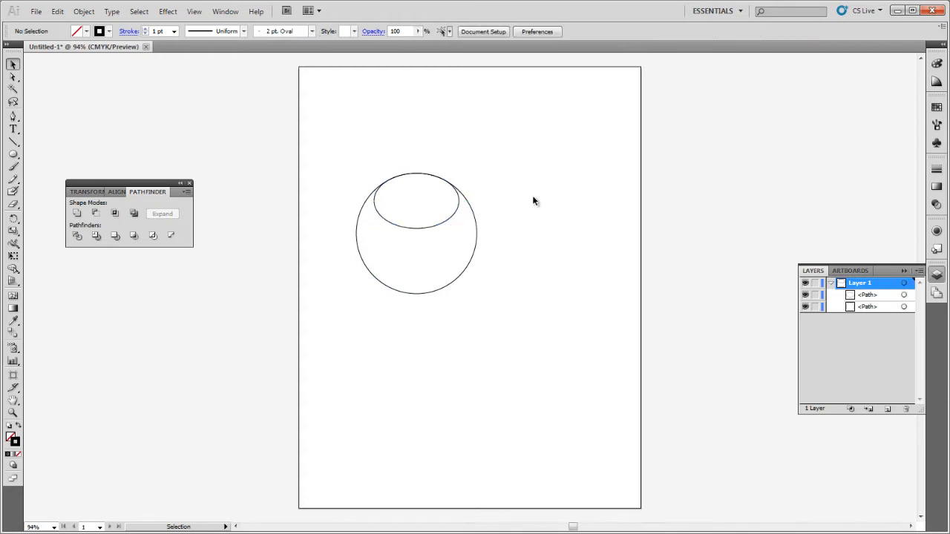
Paste a duplicate of the top ellipse in front of it.
left_click(417, 228)
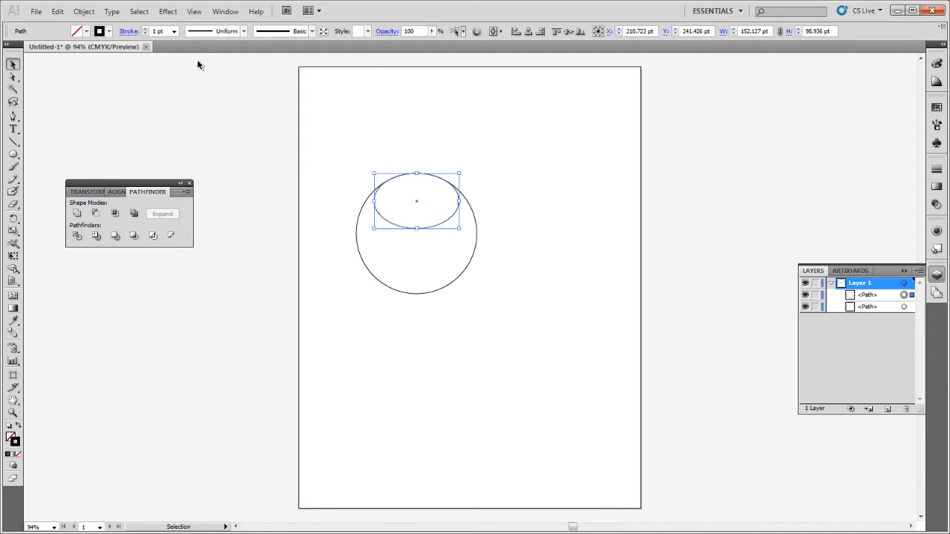
key("a")
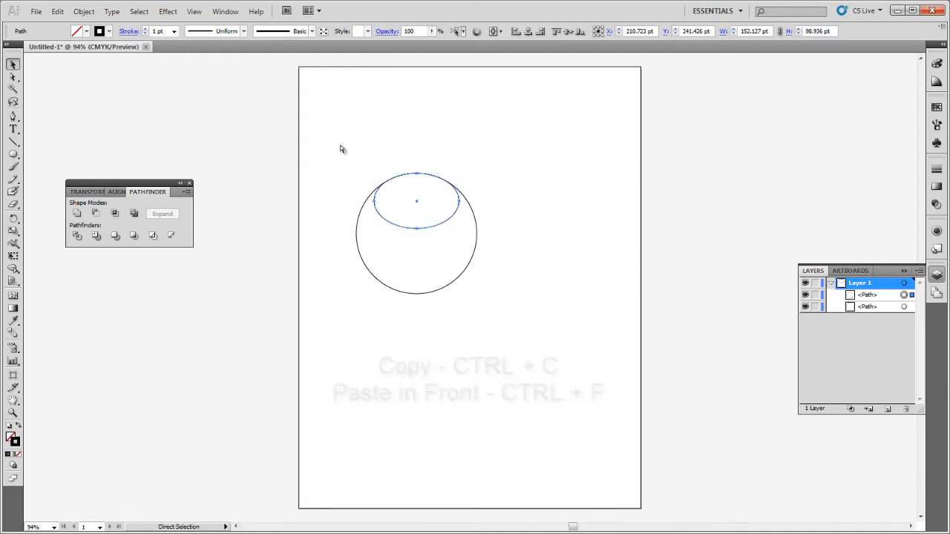
key("v")
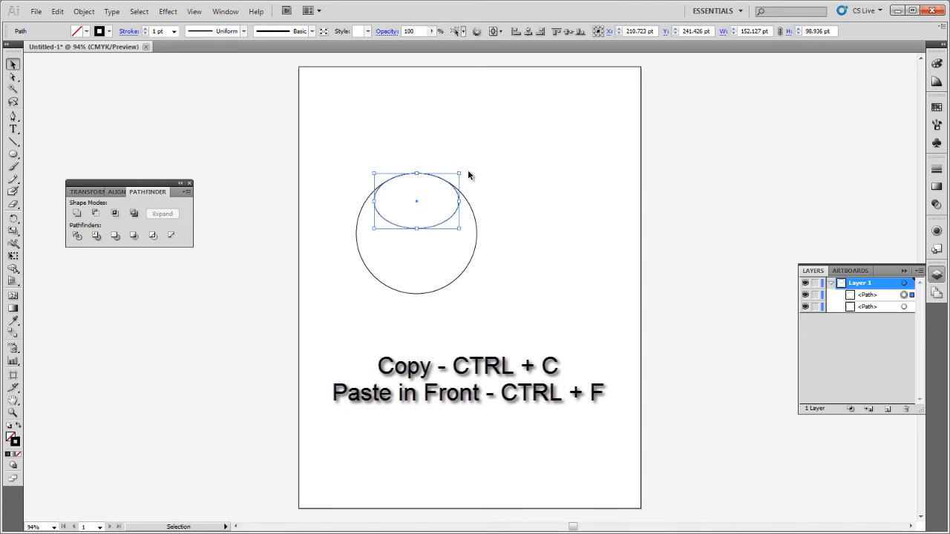
key("a")
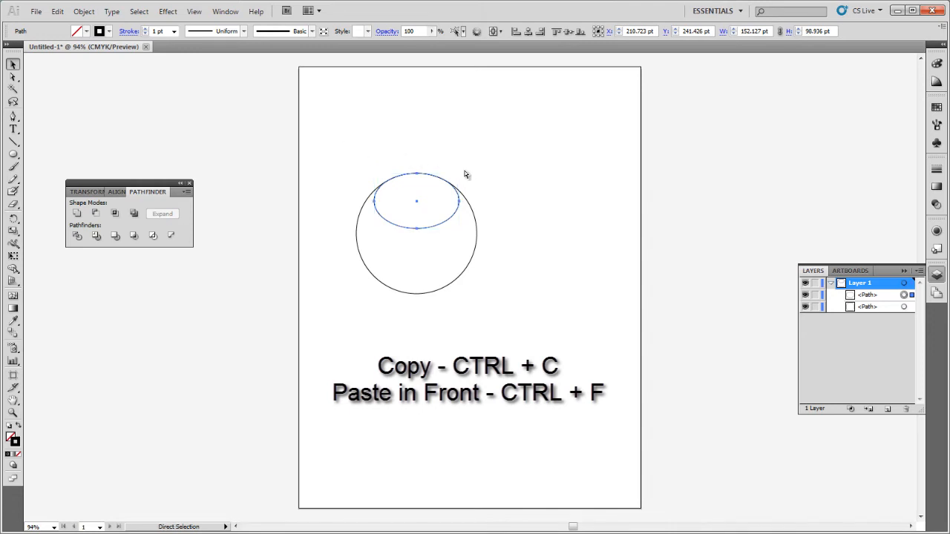
key("ctrl+c")
key("ctrl+f")
key("v")
left_click(464, 175)
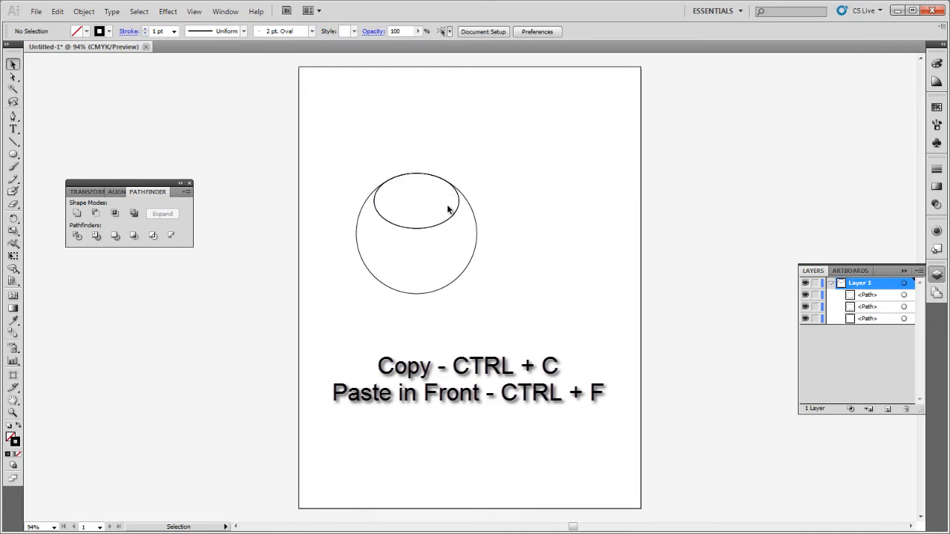
Rotate the duplicate ellipse 90° so it stands upright inside the circle's right side.
left_click(904, 294)
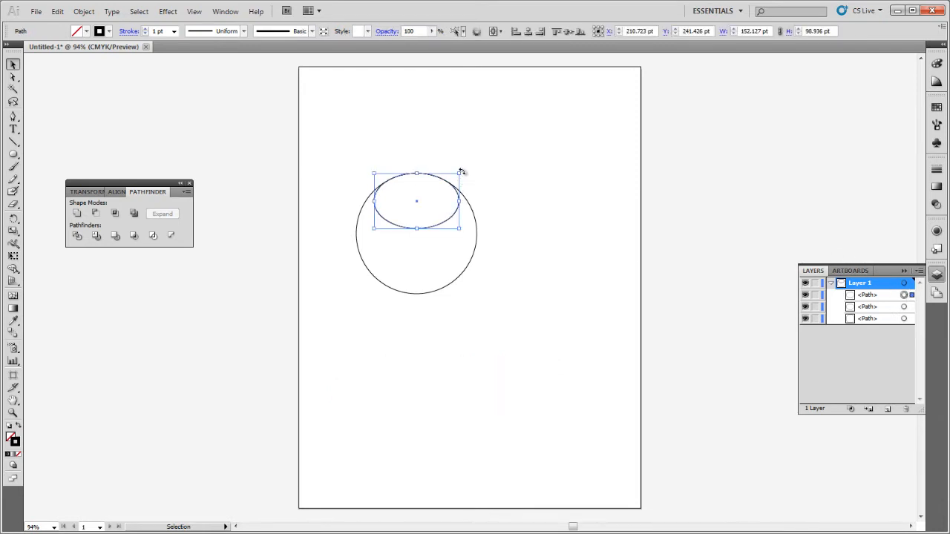
left_click_drag(461, 171, 468, 267)
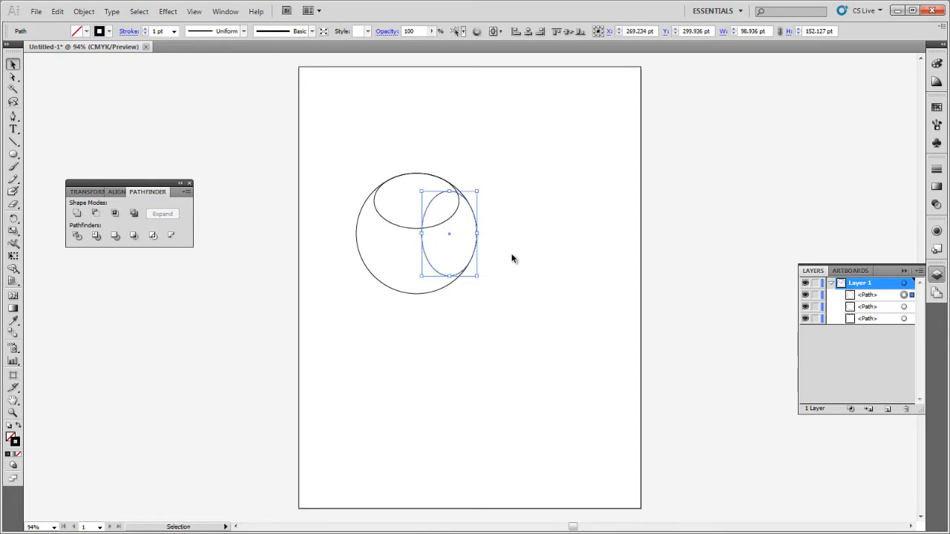
left_click(512, 258)
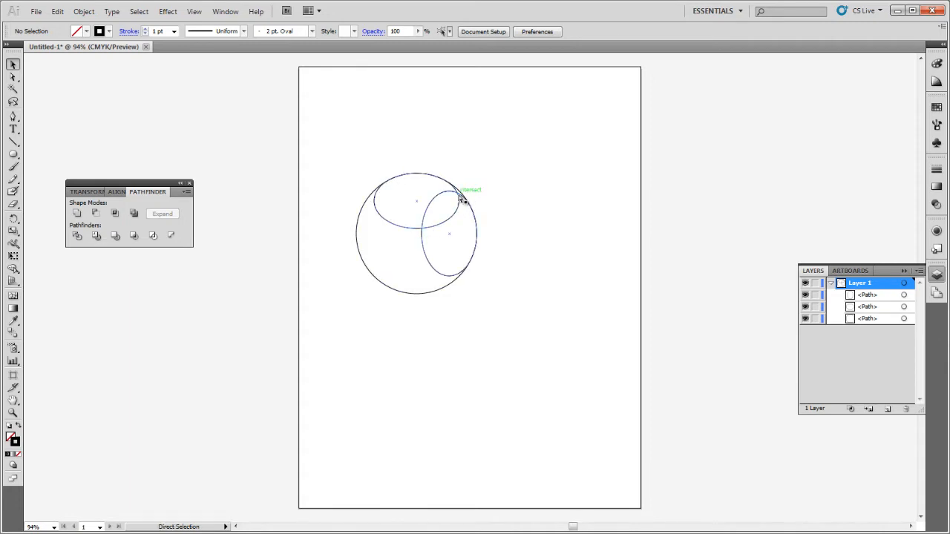
Try filling the upright ellipse with green, then undo the fill.
key("ctrl+plus")
key("ctrl+plus")
key("ctrl+plus")
key("space")
left_click_drag(474, 225, 553, 350)
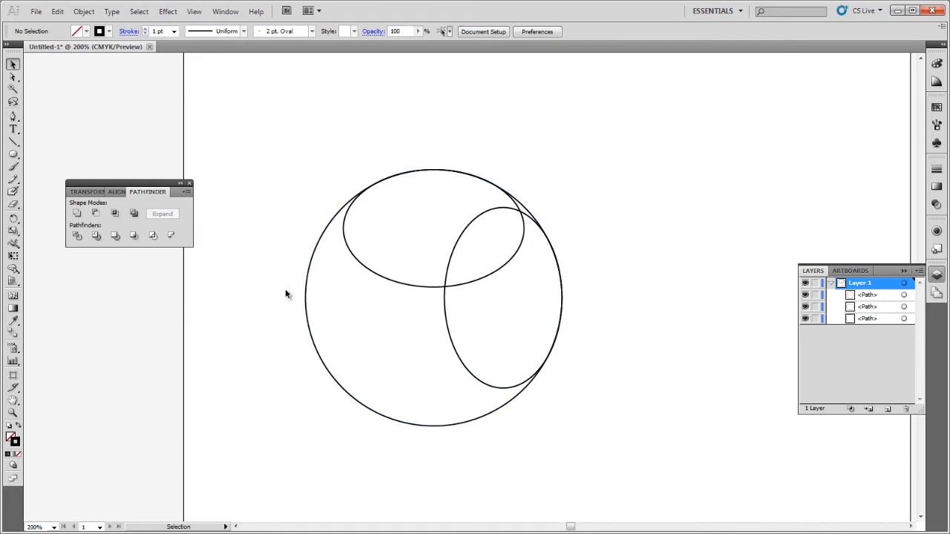
left_click_drag(272, 128, 610, 441)
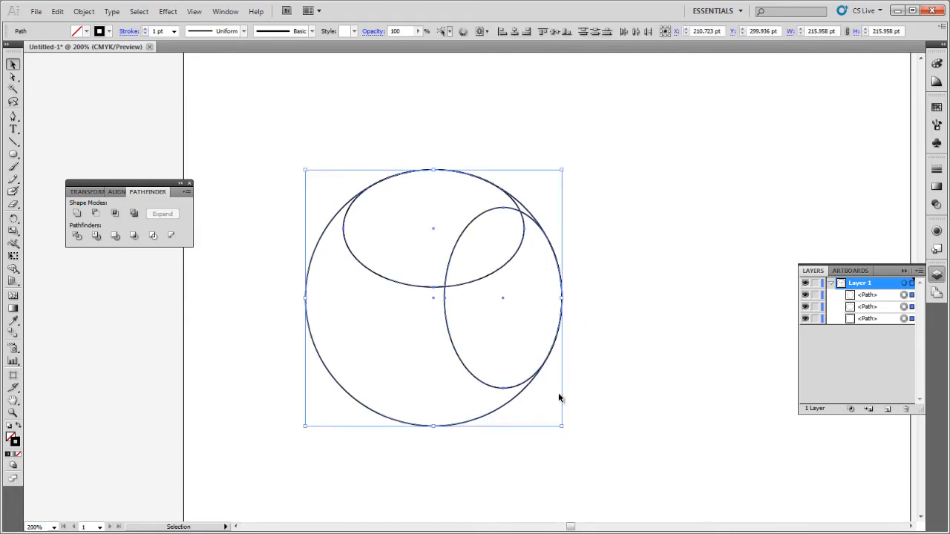
left_click(650, 393)
left_click(508, 387)
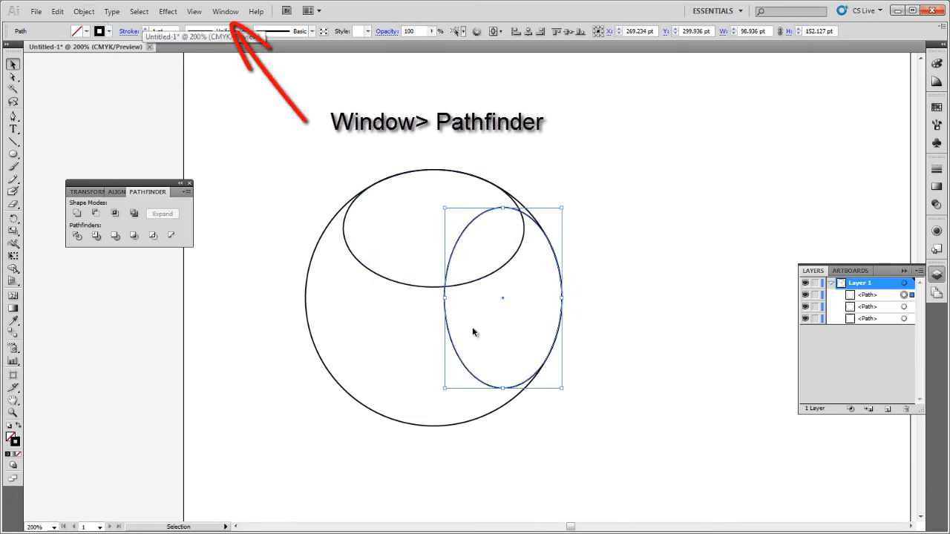
left_click(86, 31)
left_click(55, 51)
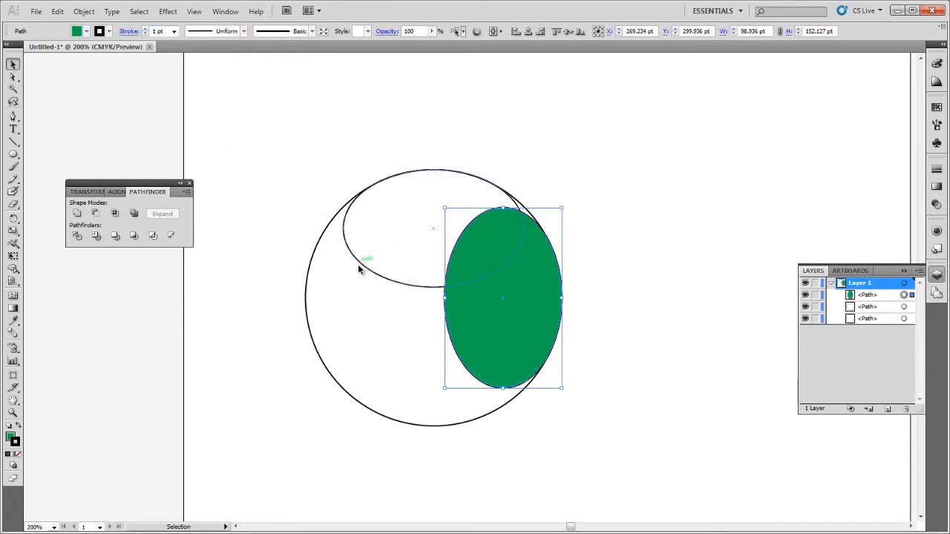
key("a")
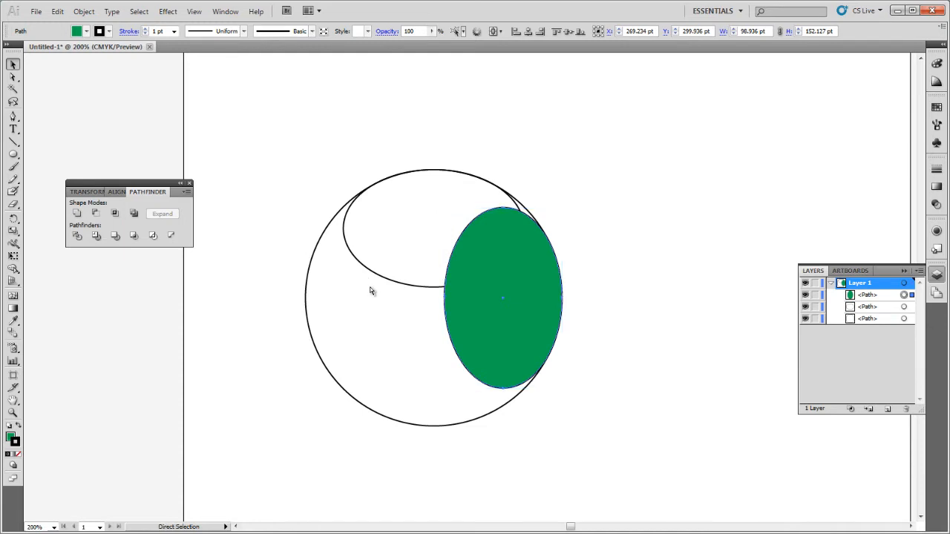
key("ctrl+z")
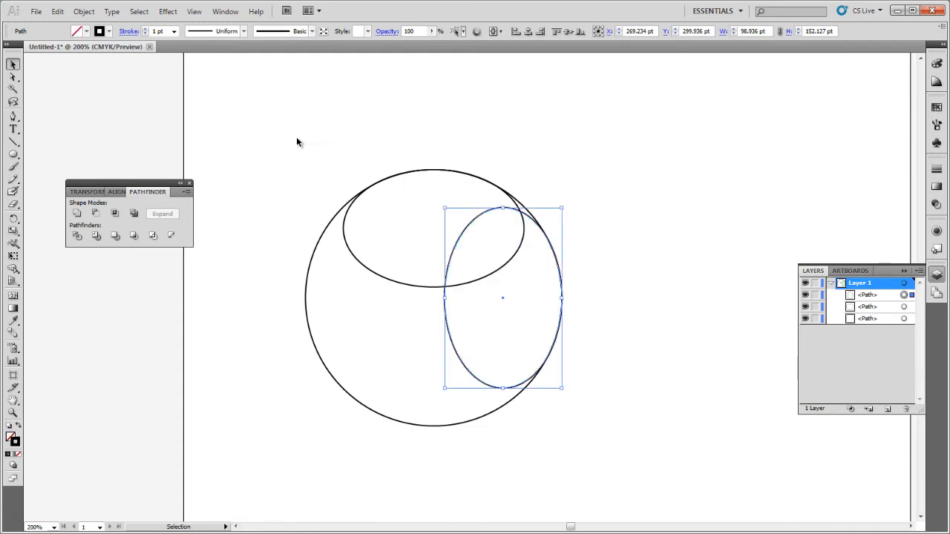
Try merging all three selected shapes with Unite, then undo it.
left_click_drag(290, 130, 676, 466)
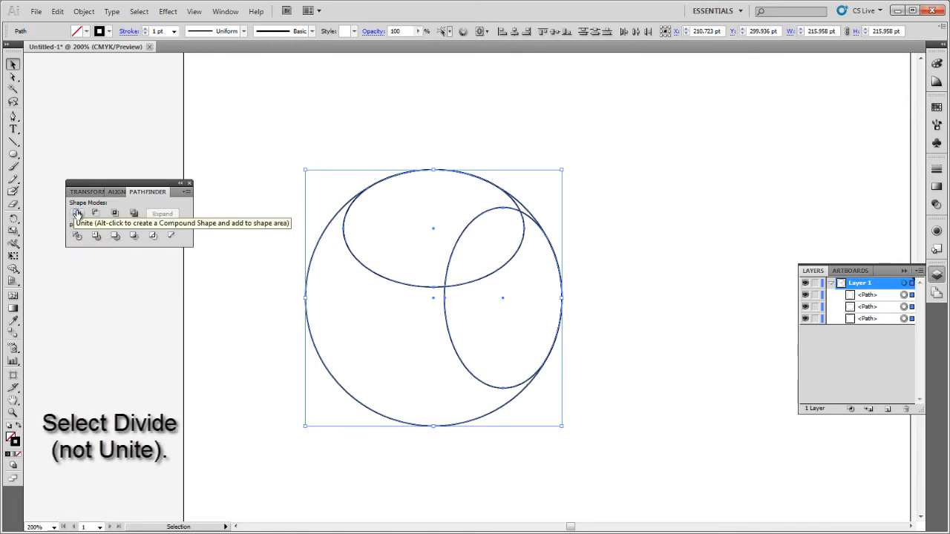
left_click(77, 214)
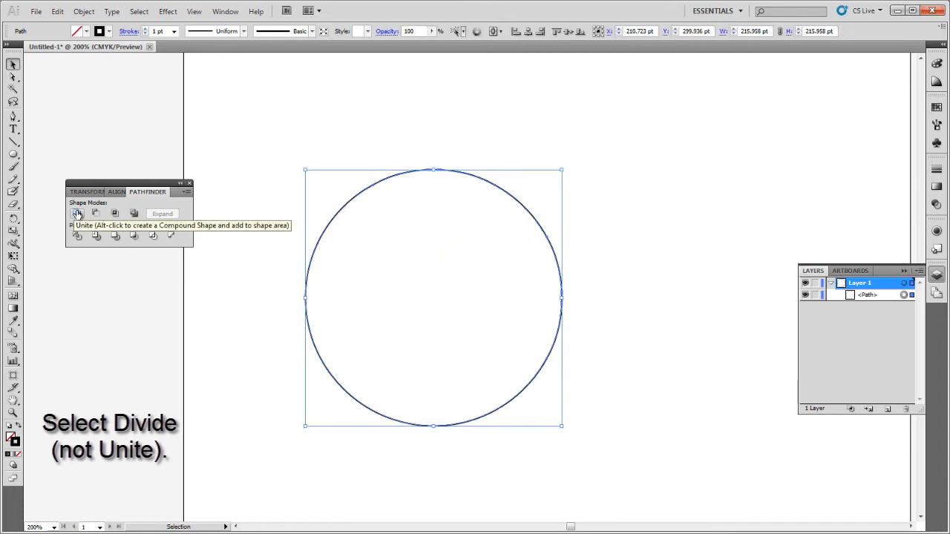
key("ctrl+z")
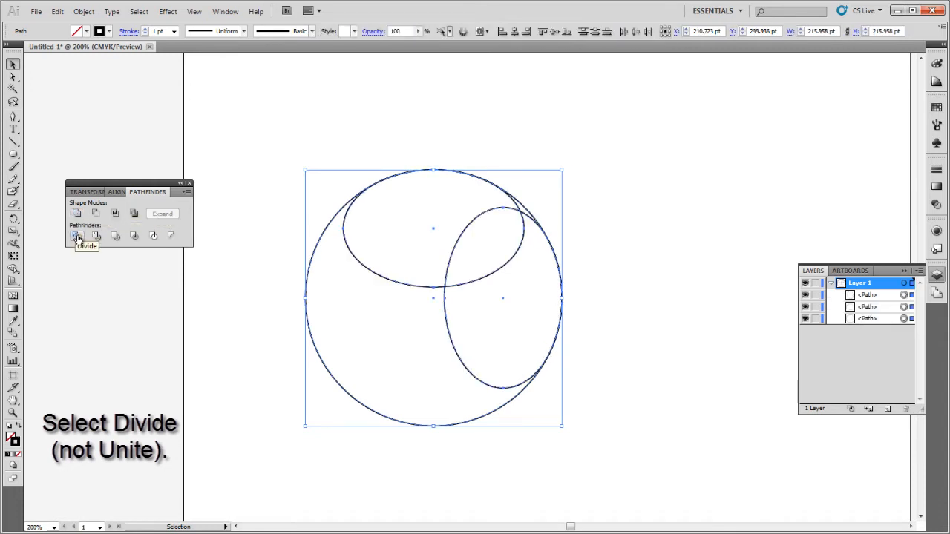
Divide all three overlapping shapes into separate pieces with Divide.
left_click(77, 236)
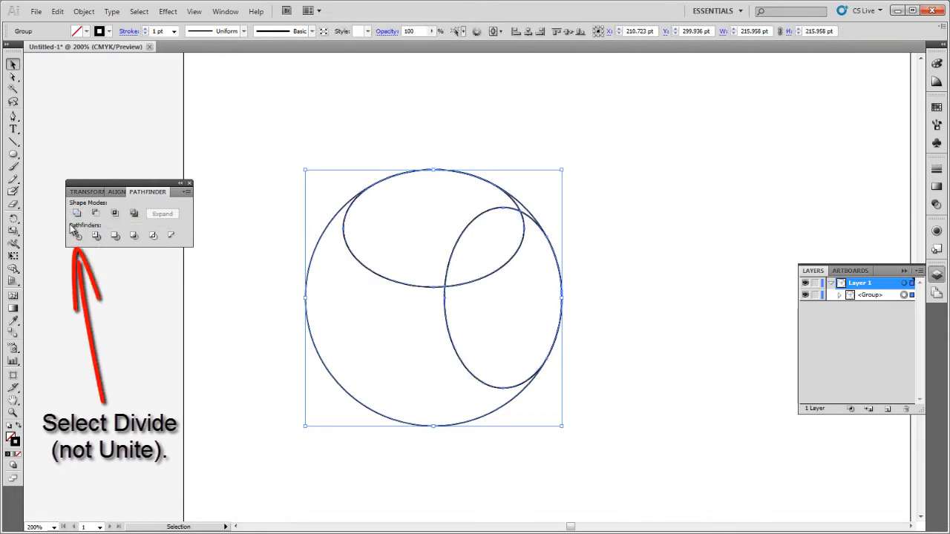
key("ctrl+shift+g")
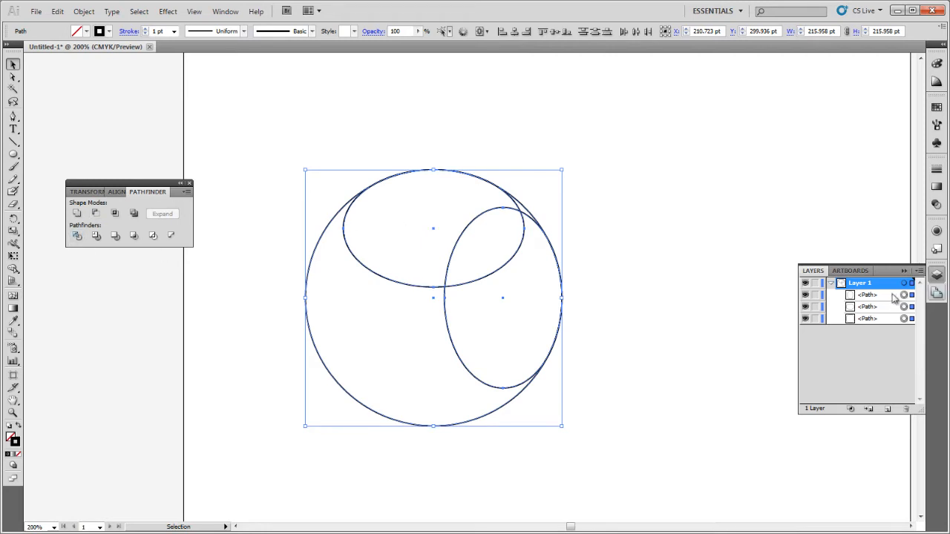
left_click(76, 236)
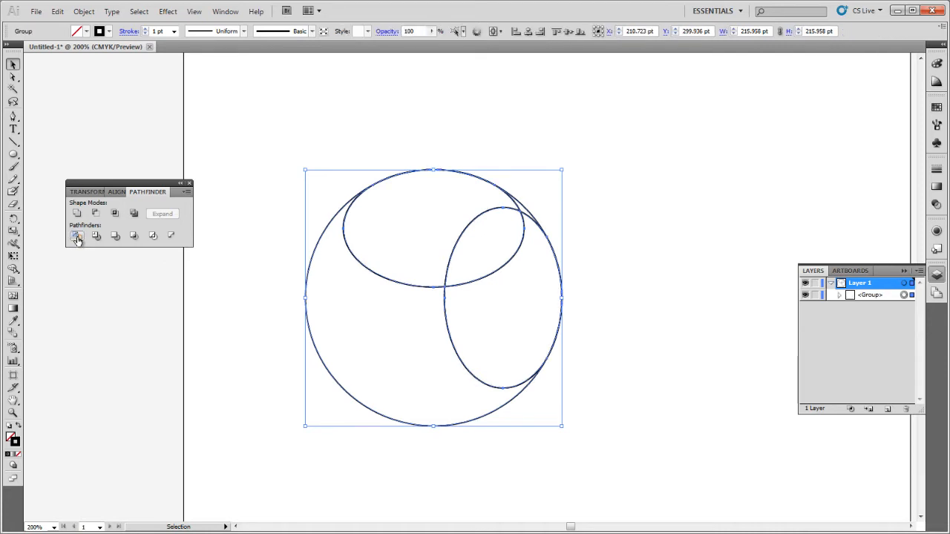
Expand the divided group in the layer list and zoom in to inspect a tiny stray path piece on the circle's edge.
left_click(839, 294)
left_click_drag(921, 408, 924, 491)
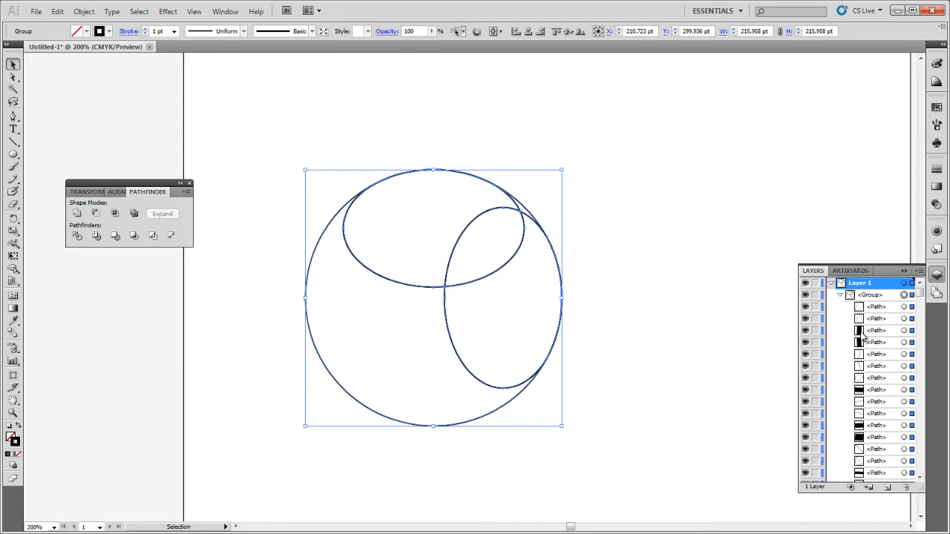
left_click(912, 331)
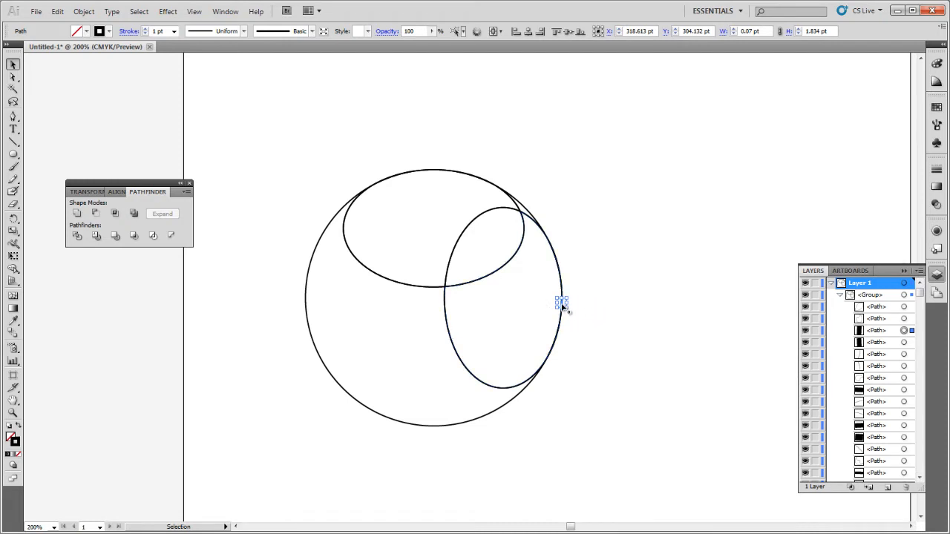
scroll(562, 305, "up", 5, "alt")
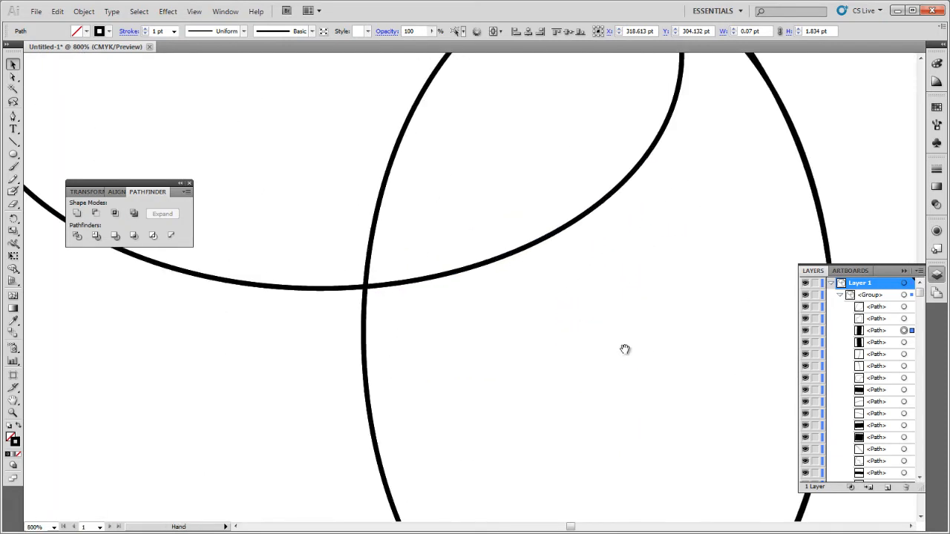
left_click_drag(624, 349, 388, 333)
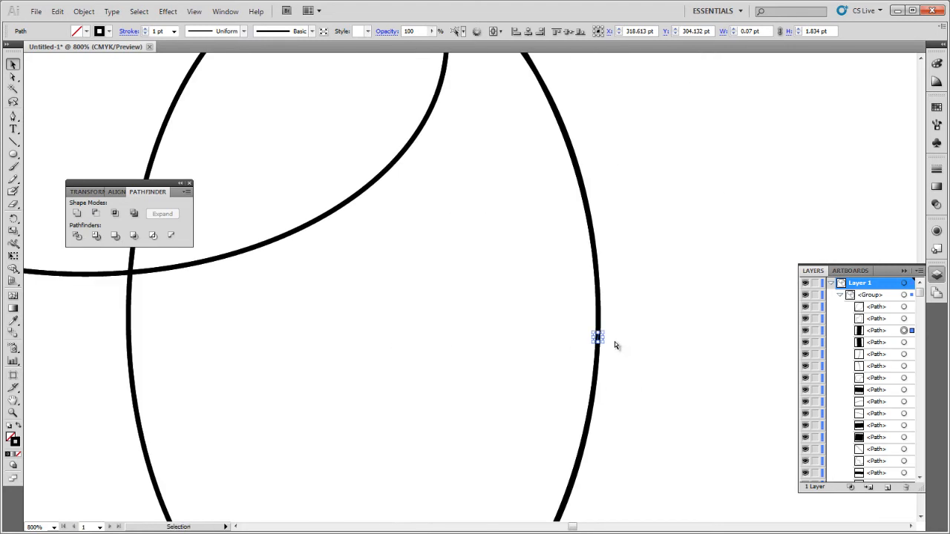
key("ctrl+minus")
key("ctrl+minus")
key("ctrl+minus")
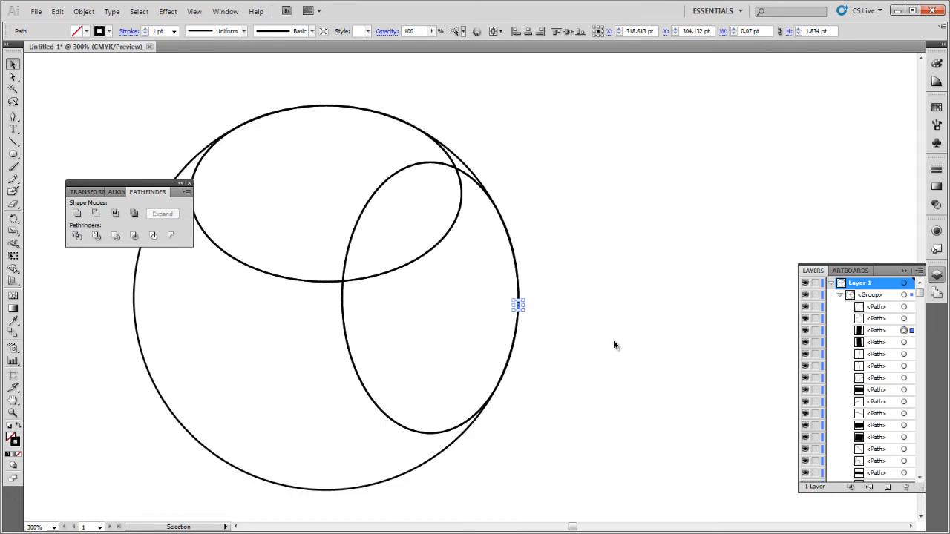
Delete the tiny stray path fragments from the divided group one by one.
left_click(768, 392)
left_click(904, 330)
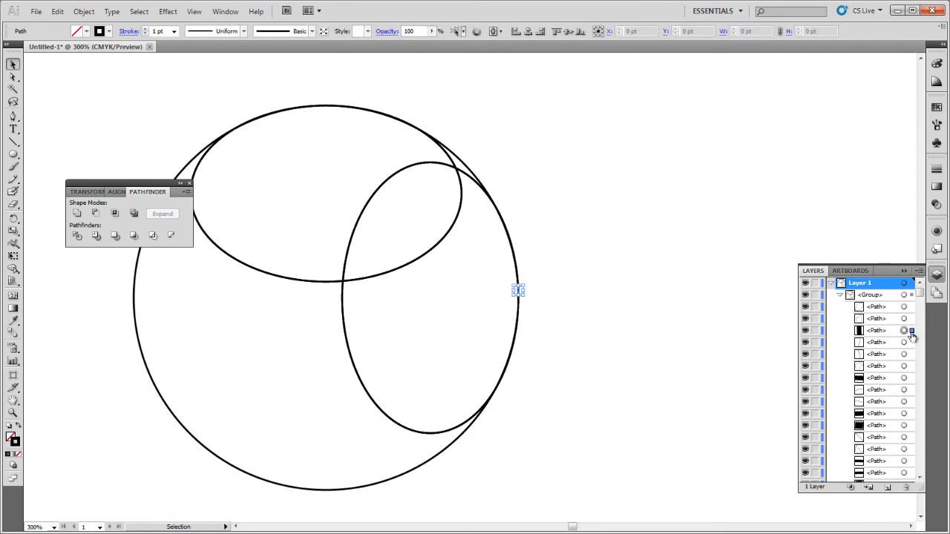
key("Delete")
left_click(904, 366)
key("Delete")
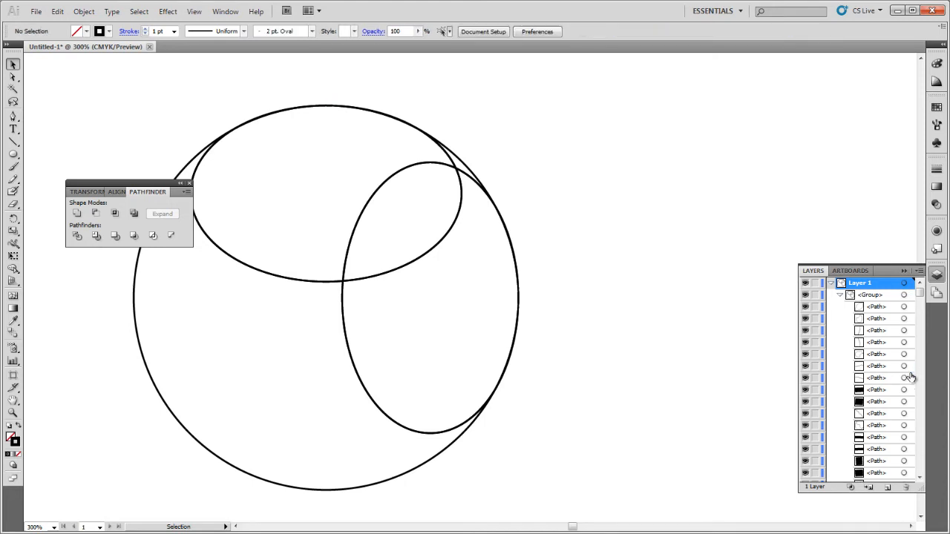
left_click(905, 389)
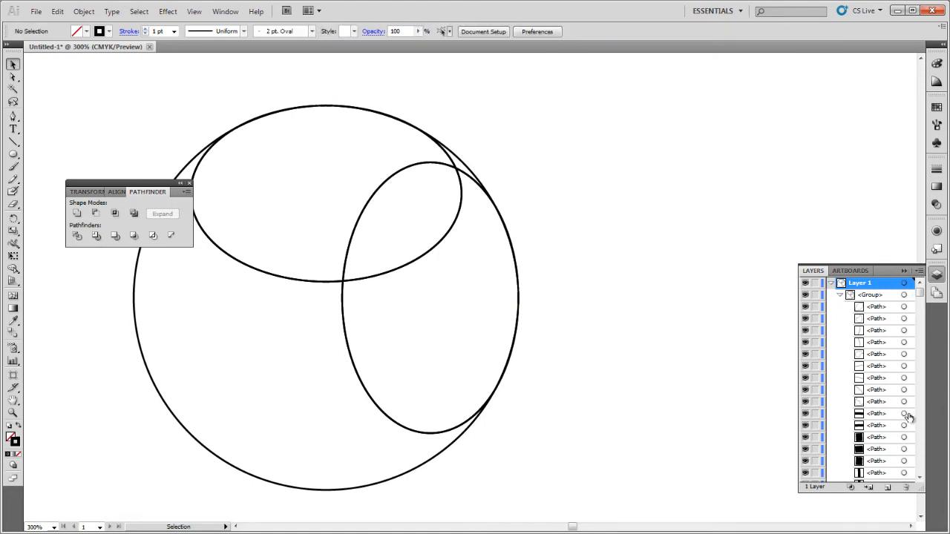
left_click(906, 425)
key("Delete")
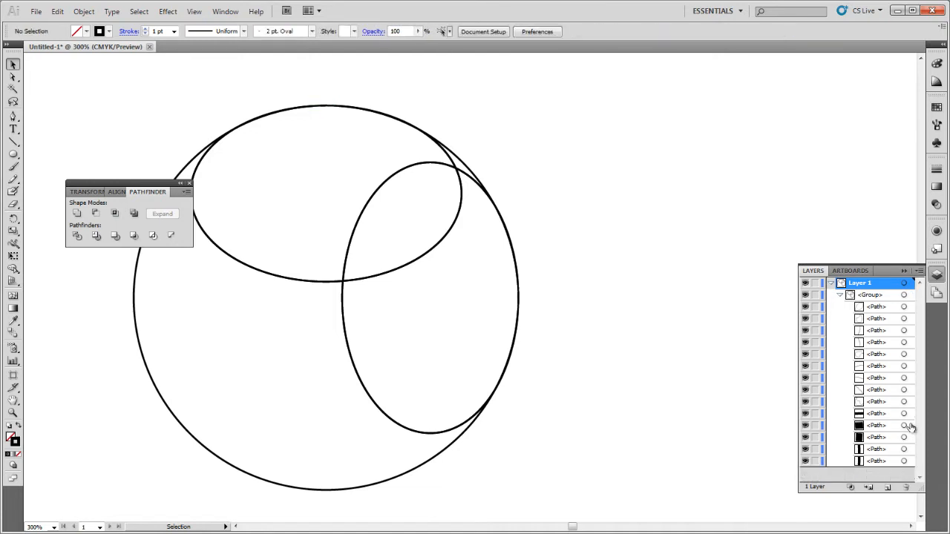
left_click(906, 425)
key("Delete")
left_click(906, 425)
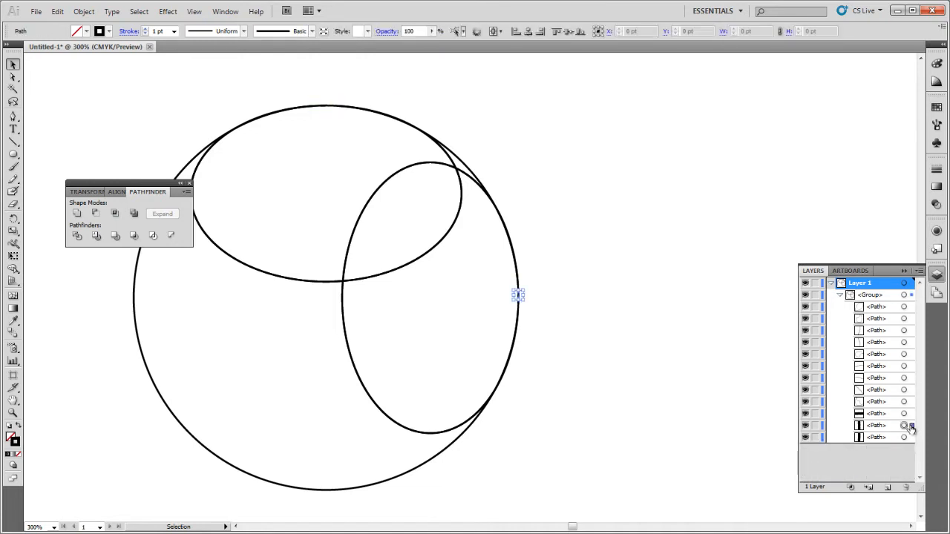
key("Delete")
left_click(905, 426)
key("Delete")
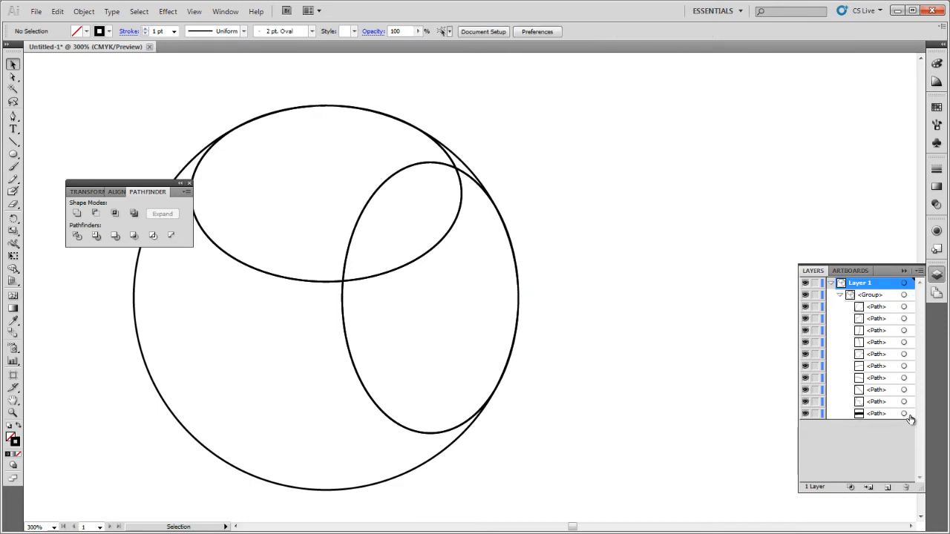
left_click(905, 414)
key("Delete")
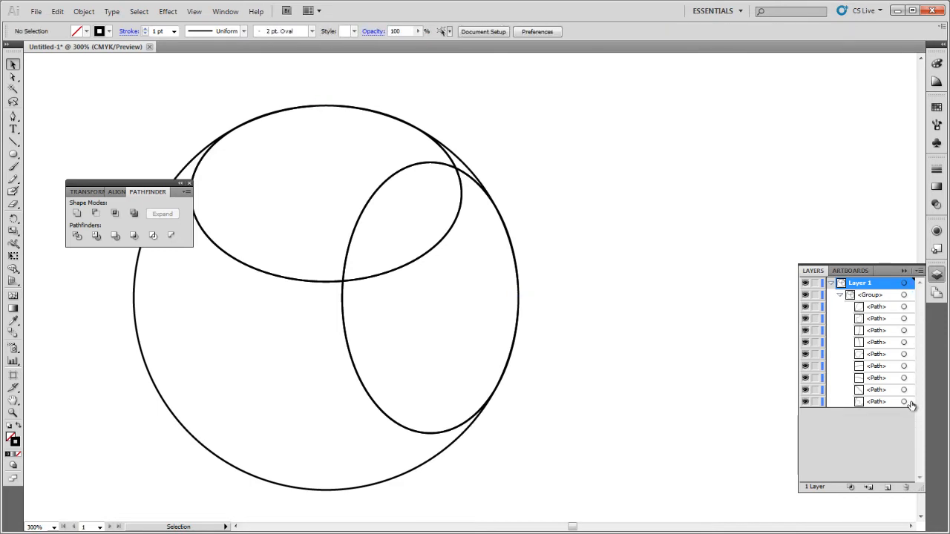
Fill the lens-shaped piece where the two ellipses overlap with blue.
left_click(905, 307)
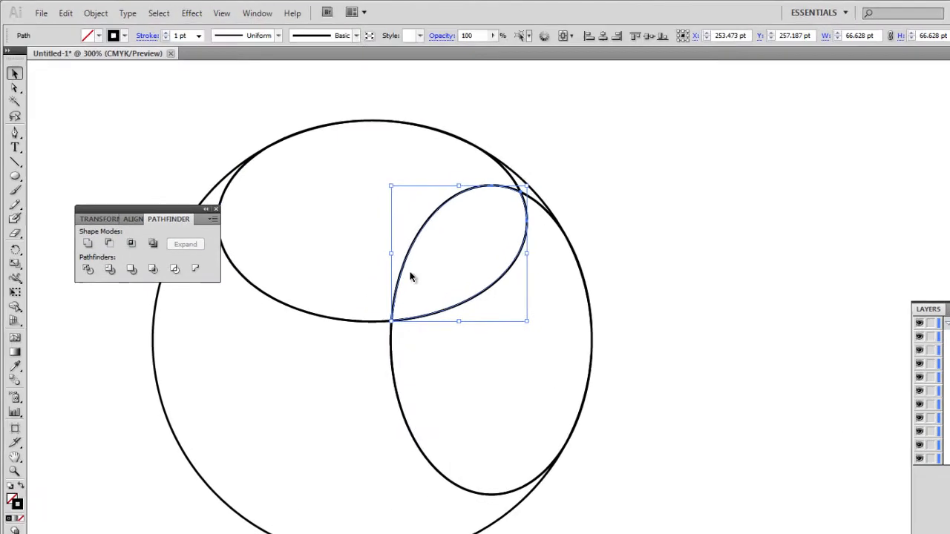
left_click(99, 35)
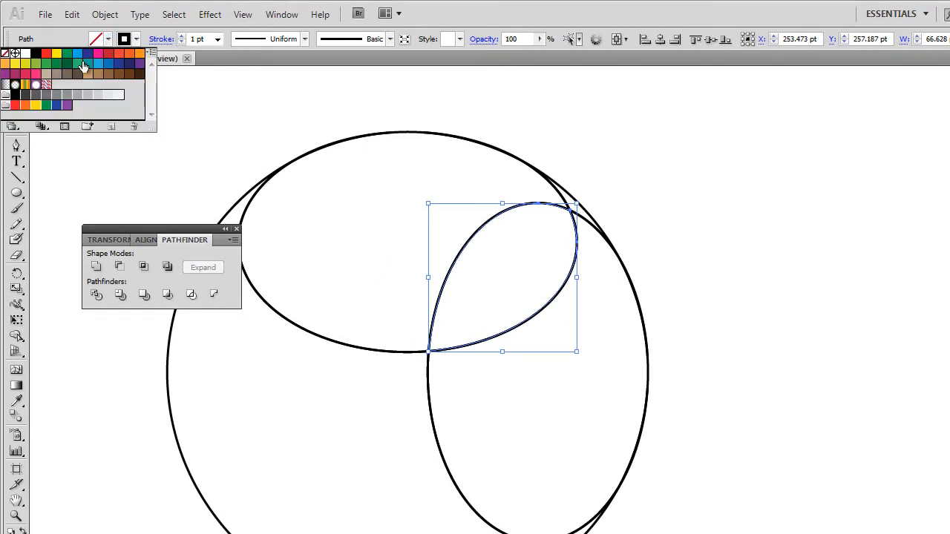
left_click(97, 65)
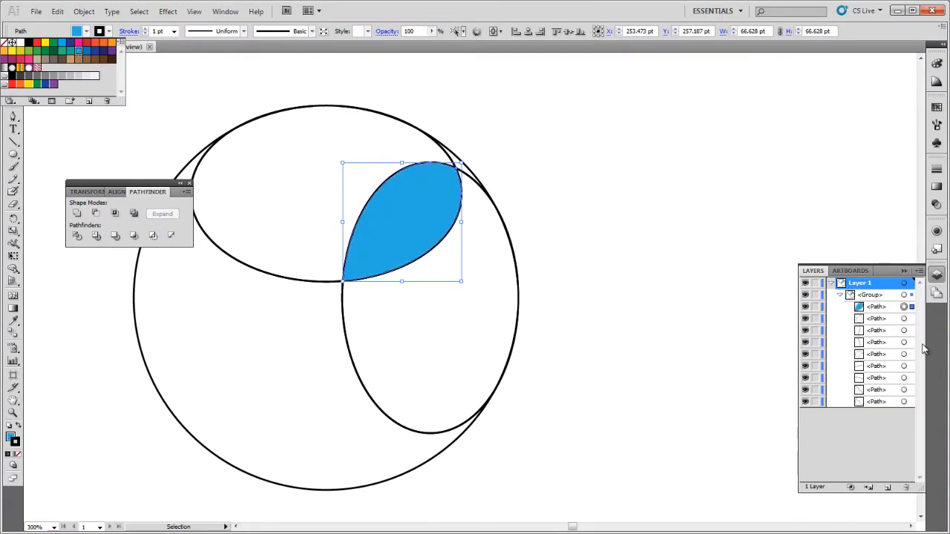
Fill the lower piece of the upright ellipse with gray.
left_click(909, 319)
left_click(905, 318)
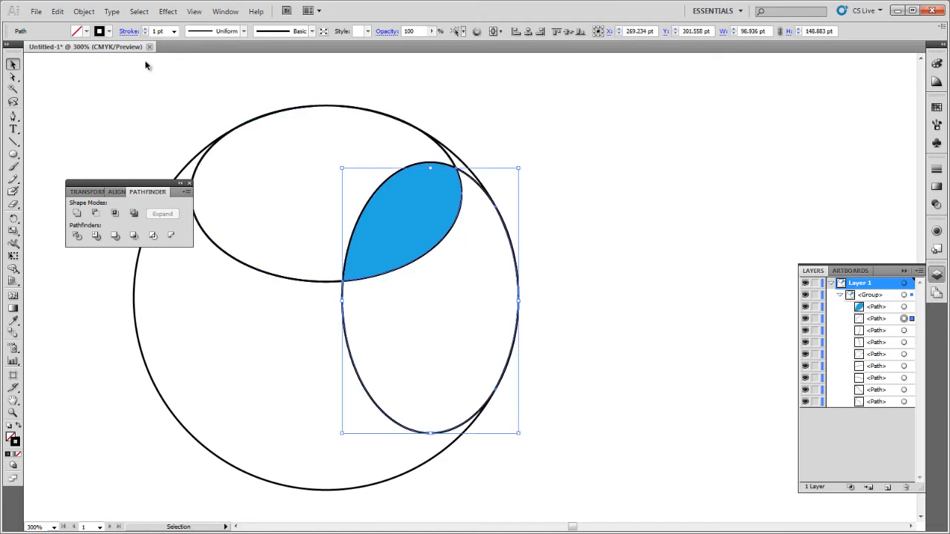
left_click(87, 31)
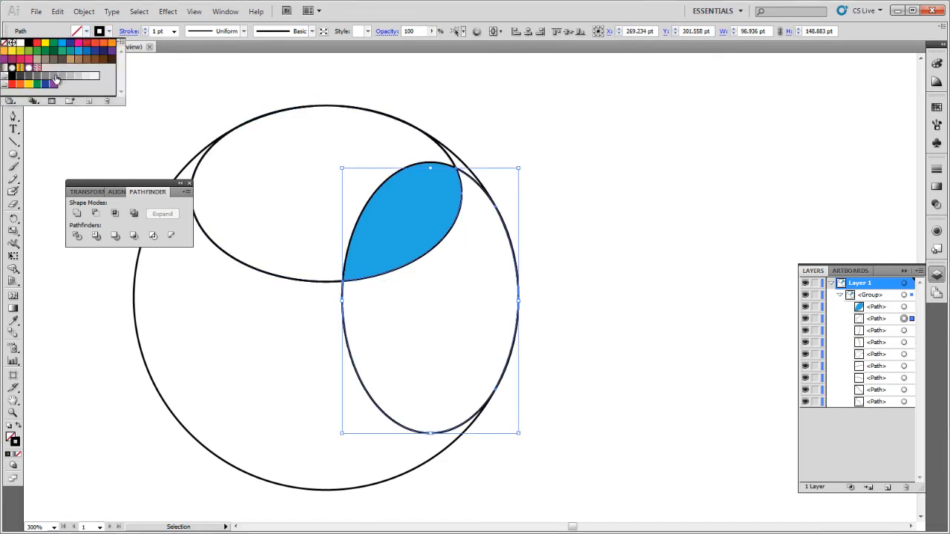
left_click(56, 78)
key("Escape")
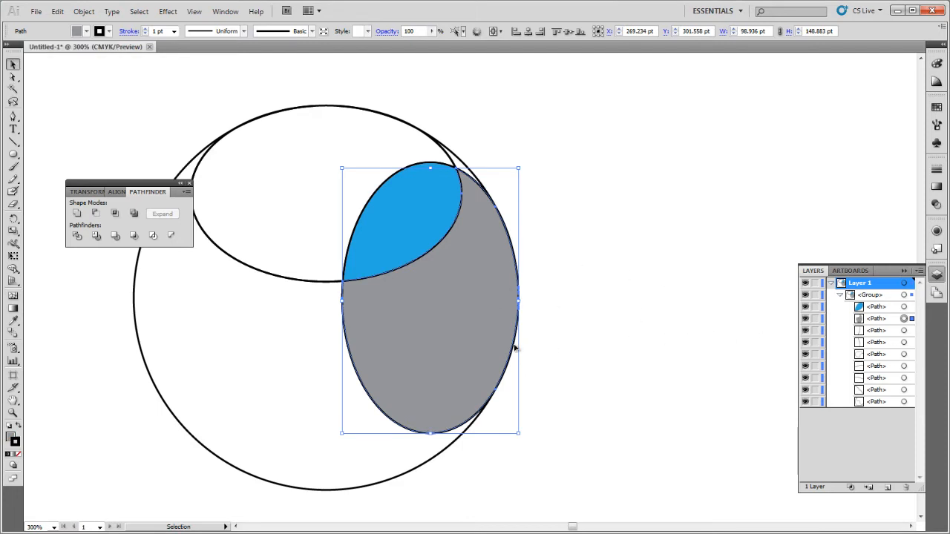
Try moving the gray piece aside, then undo the move.
left_click_drag(514, 348, 743, 349)
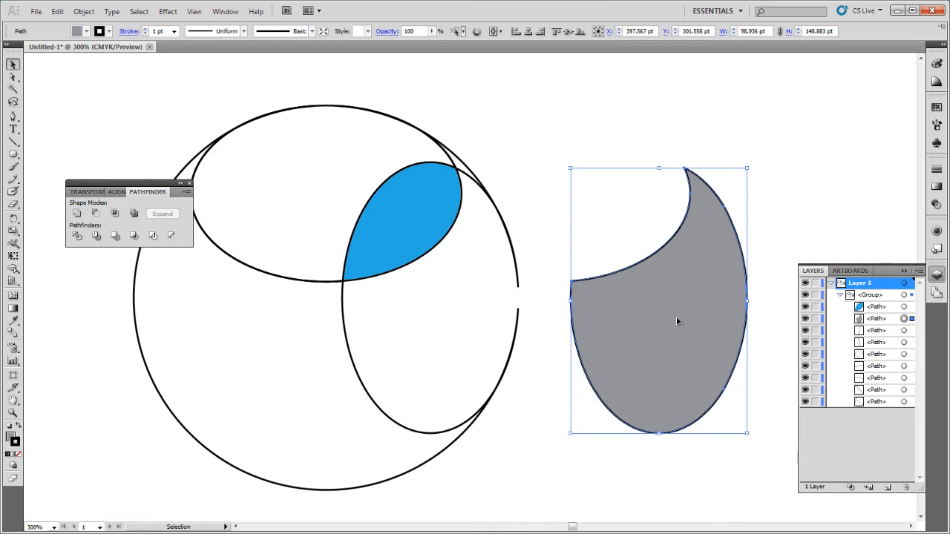
key("ctrl+z")
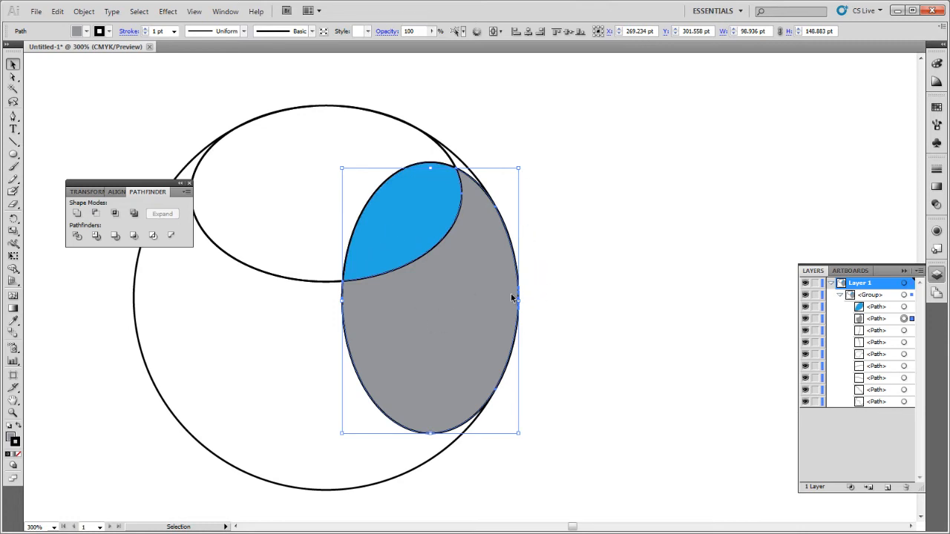
Delete two small sliver paths along the upright ellipse's edge.
left_click(904, 331)
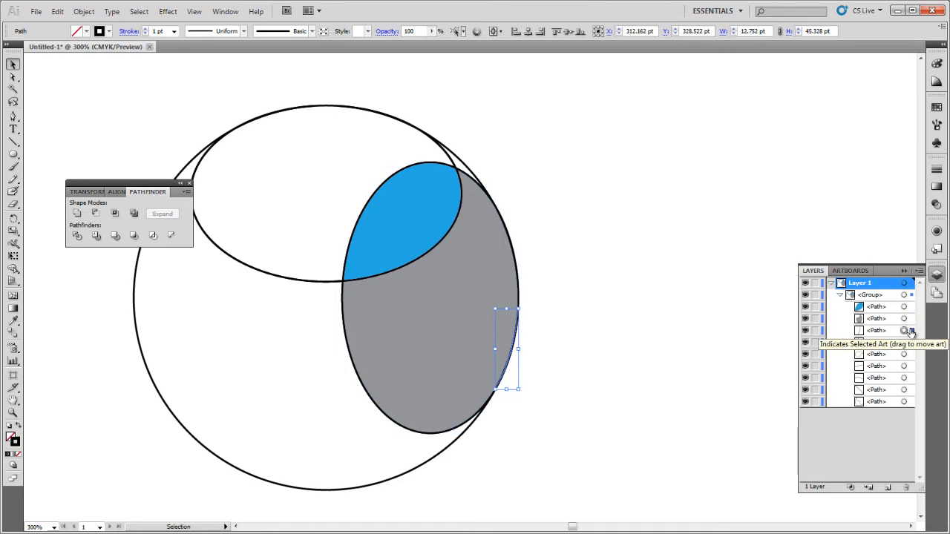
key("Delete")
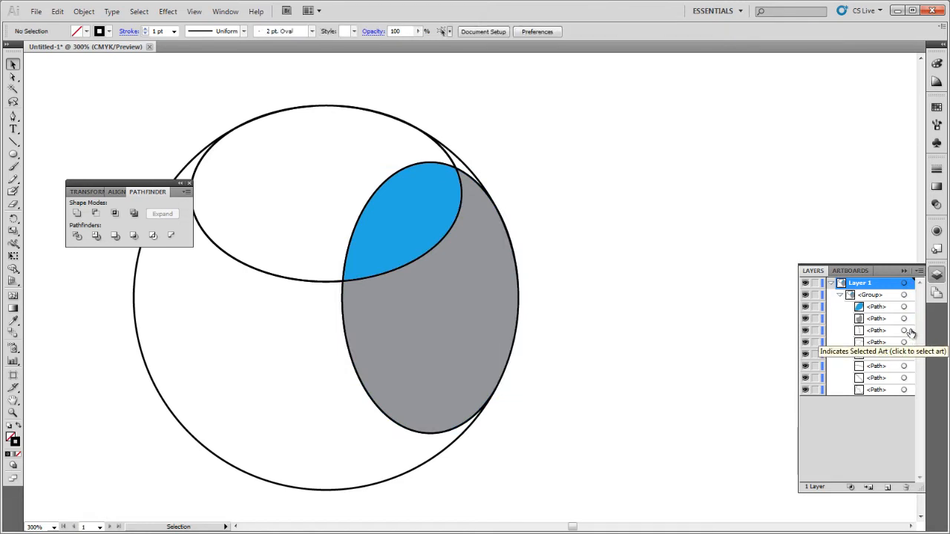
left_click(909, 331)
key("Delete")
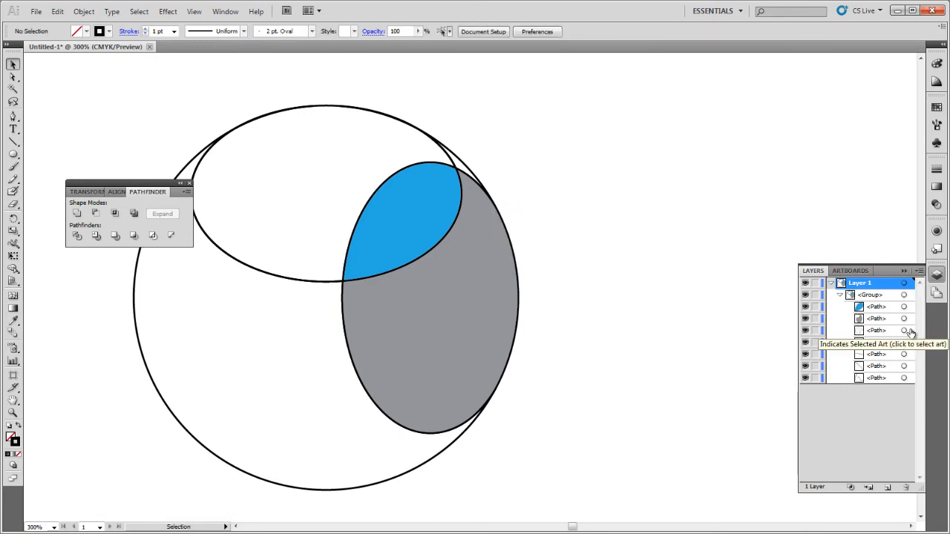
Fill the remaining piece of the horizontal ellipse with orange.
left_click(910, 331)
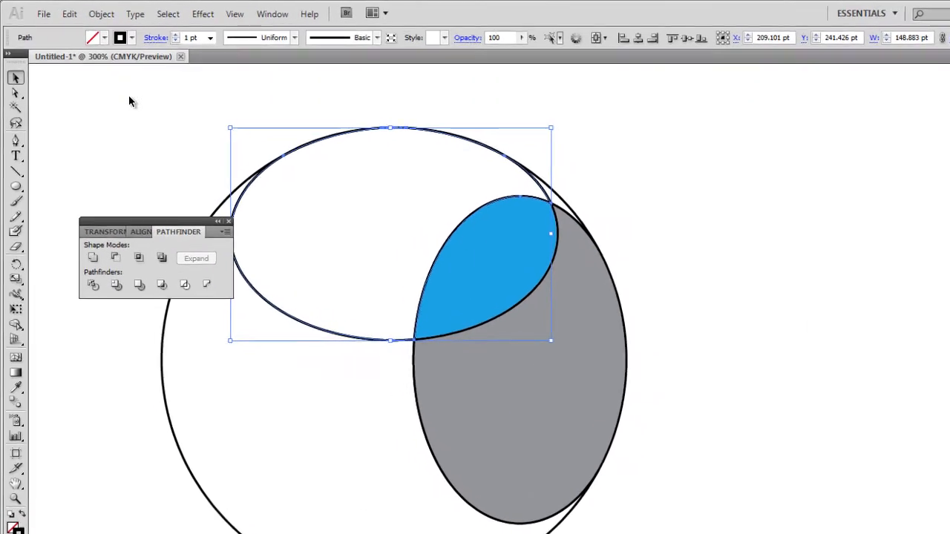
left_click(107, 39)
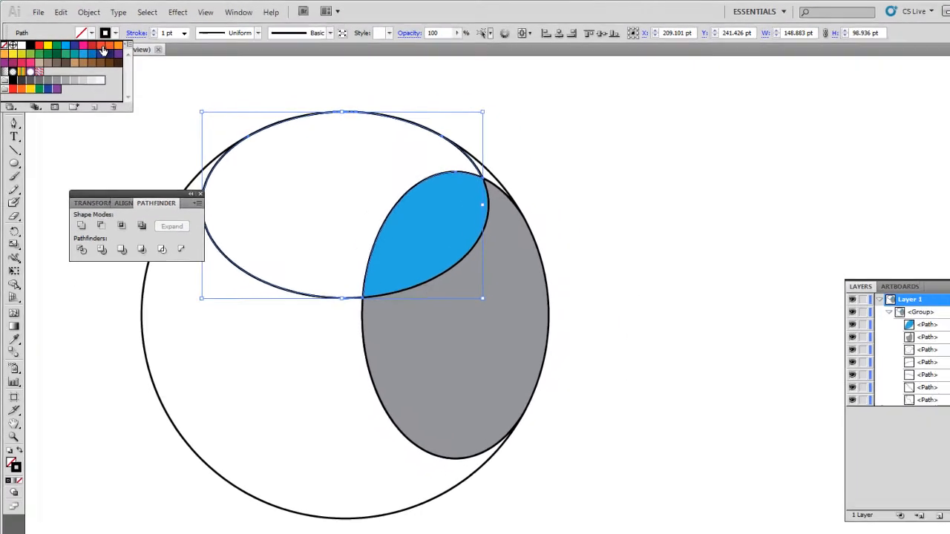
left_click(104, 49)
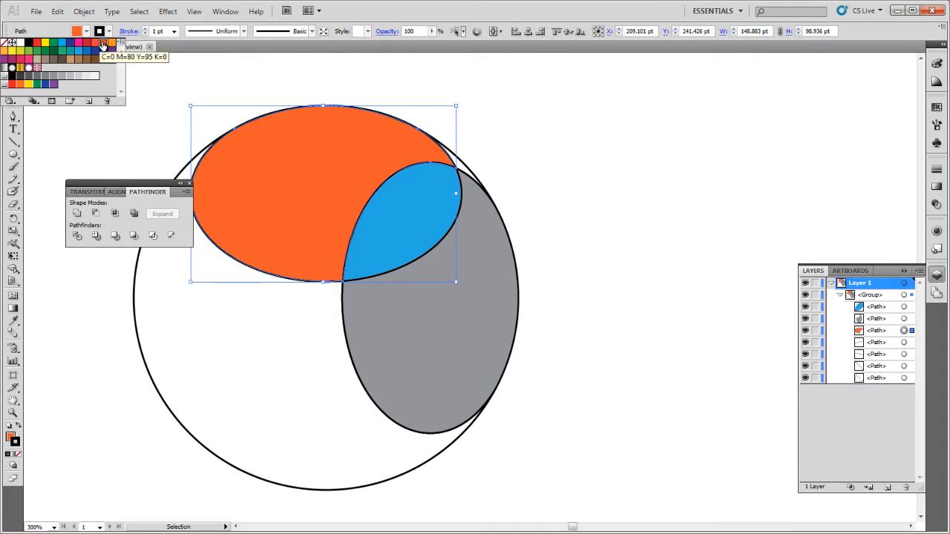
left_click(94, 47)
left_click(103, 46)
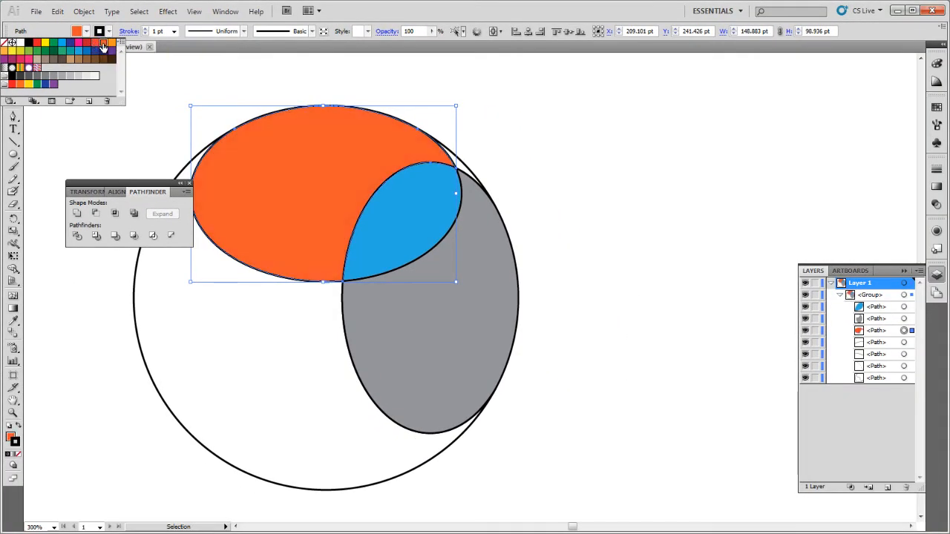
left_click(110, 46)
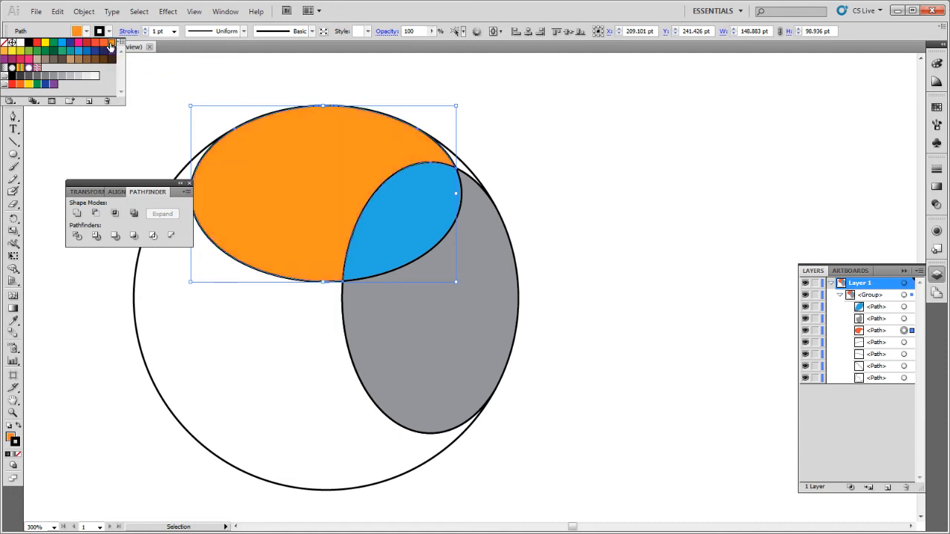
Delete two more leftover sliver paths from the group.
left_click(912, 342)
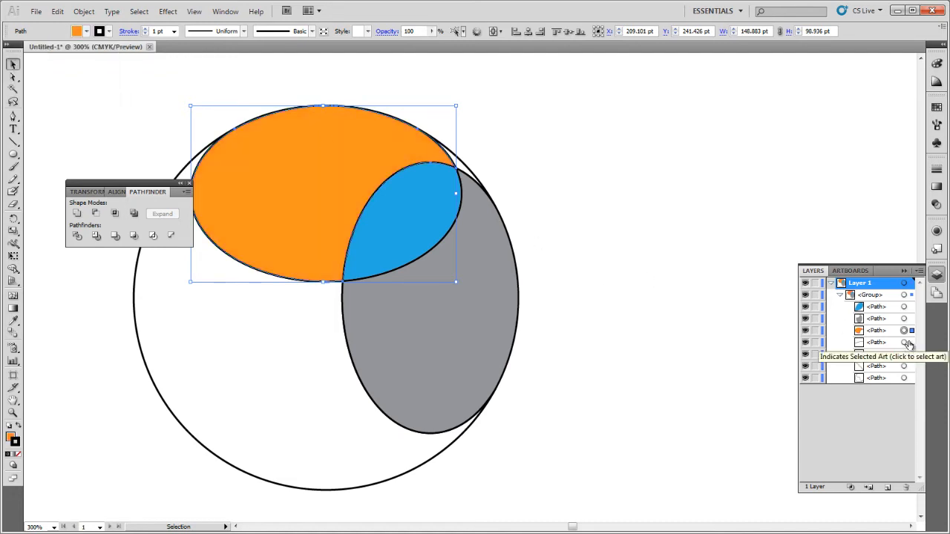
left_click(906, 342)
key("Delete")
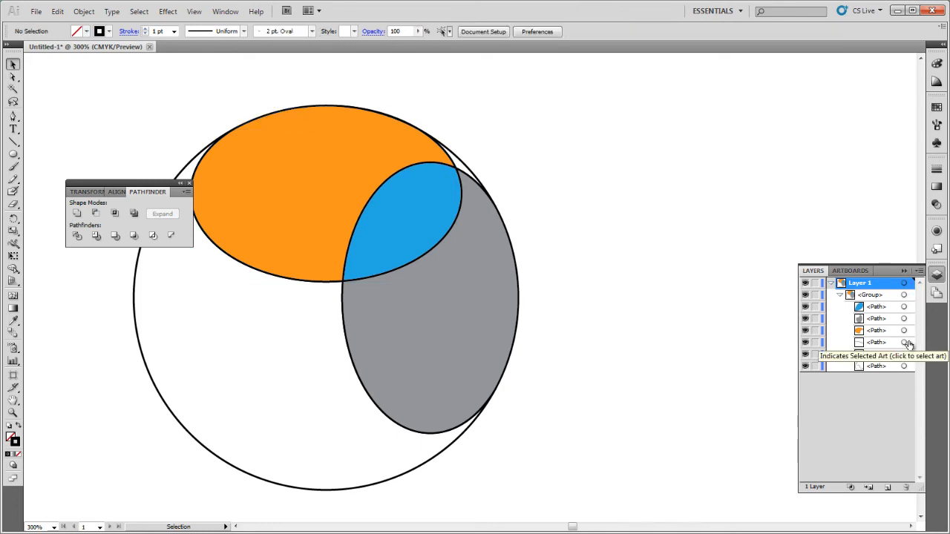
left_click(906, 343)
key("Delete")
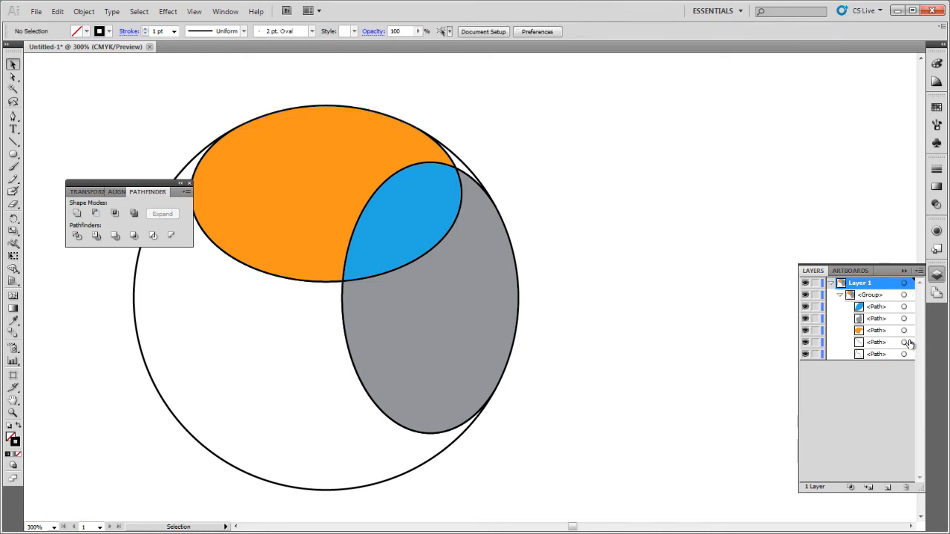
Fill the thin sliver between the ellipses and the circle's upper right edge with blue.
left_click(906, 342)
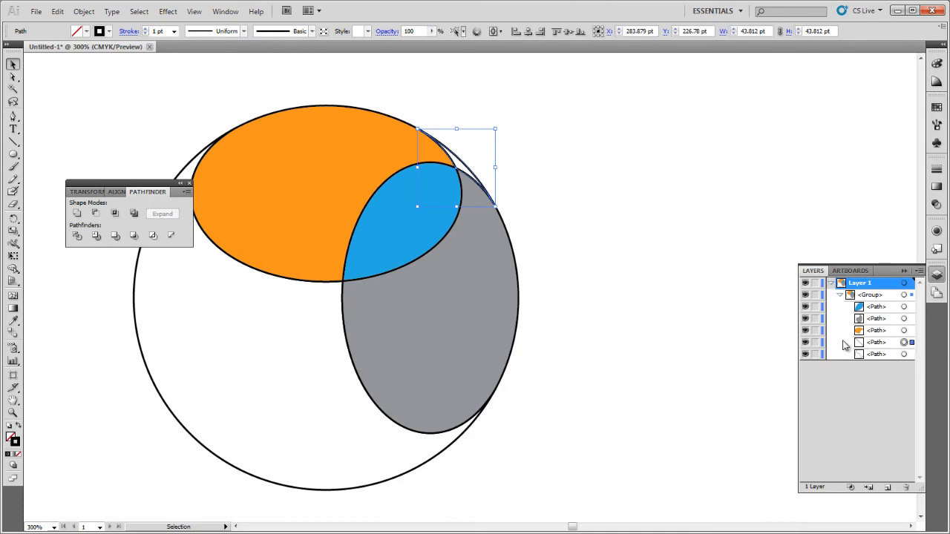
left_click(86, 31)
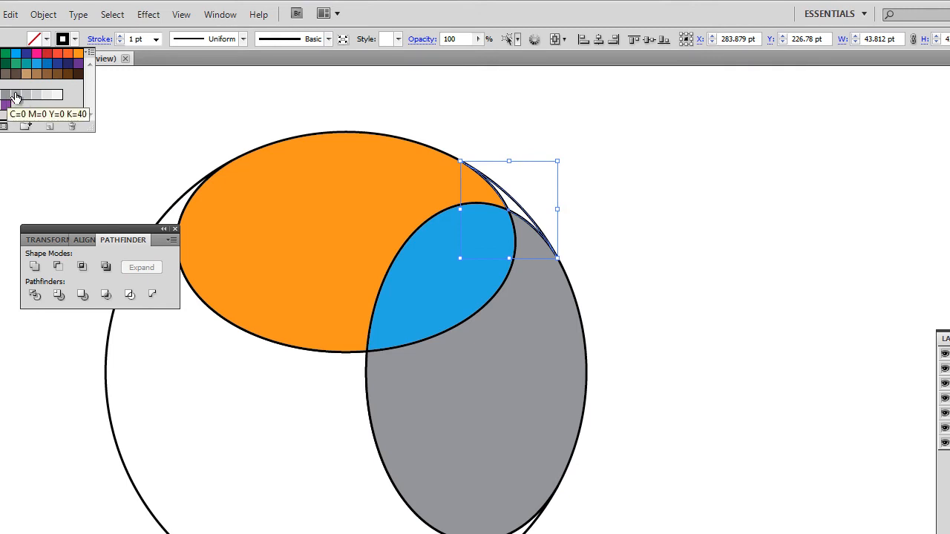
left_click(46, 65)
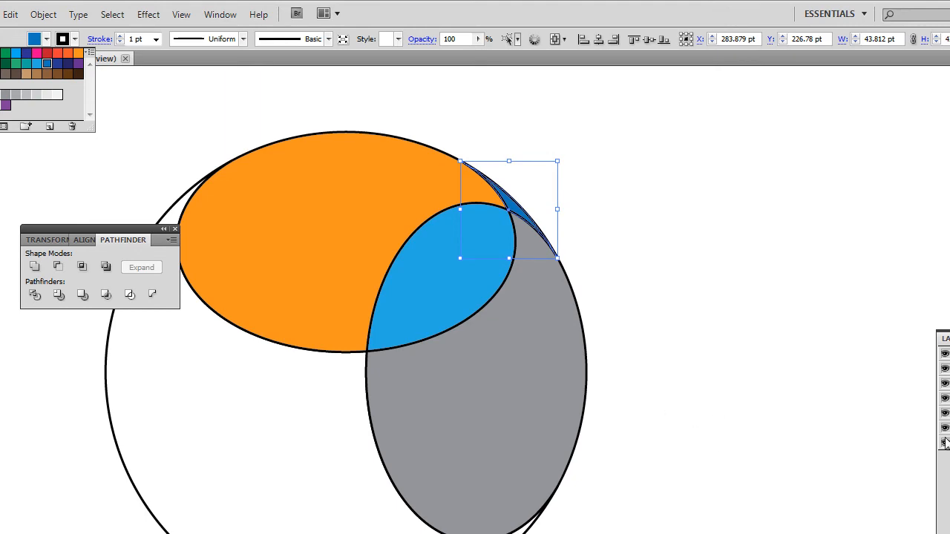
Fill the large remaining circle piece with dark blue, deselect, and close the Pathfinder panel.
left_click(912, 356)
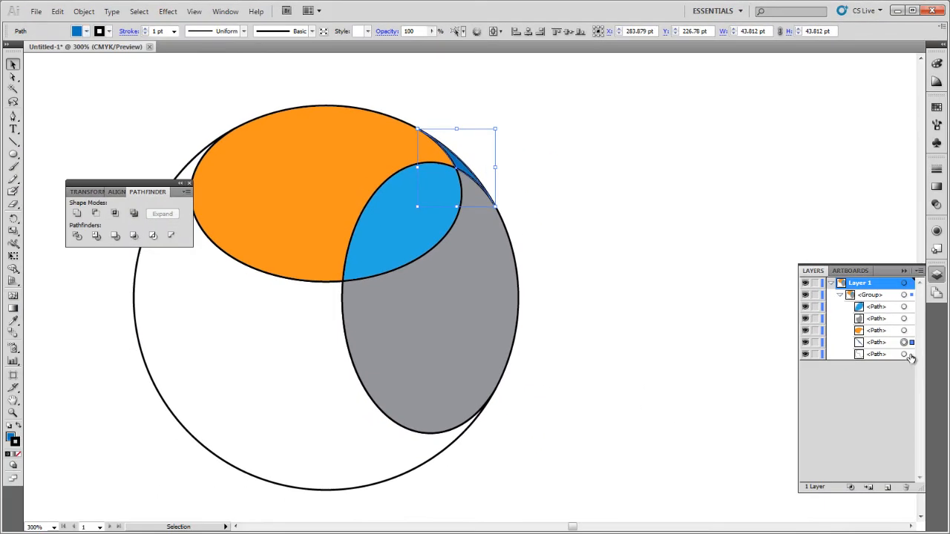
left_click(904, 355)
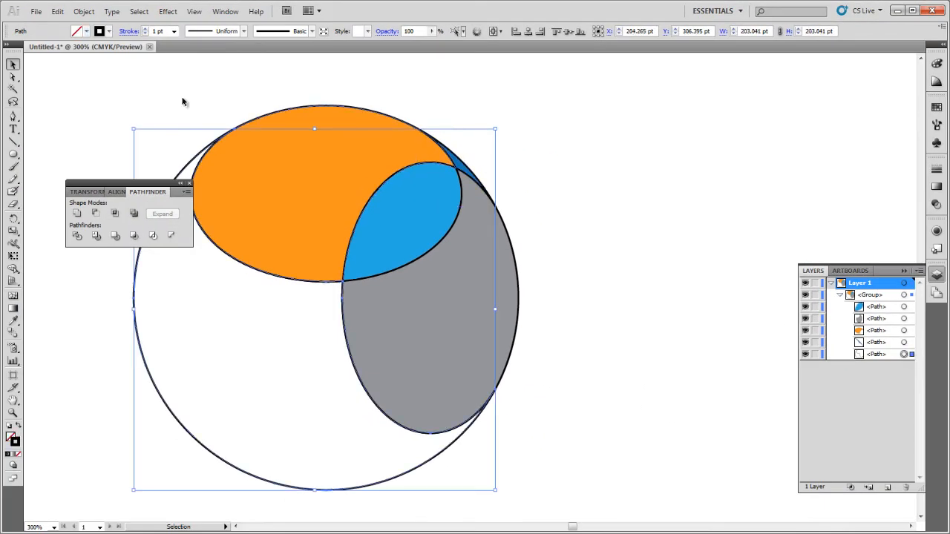
left_click(87, 31)
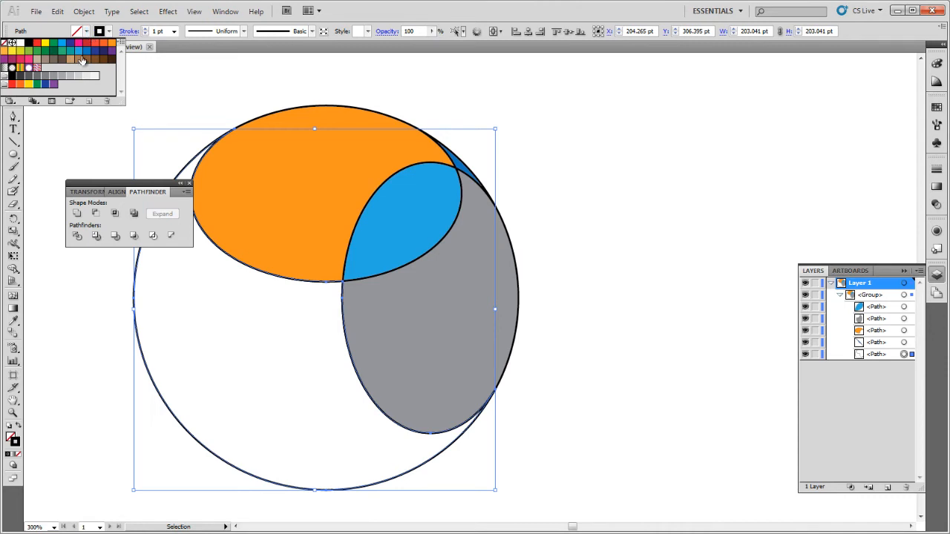
left_click(87, 53)
left_click(622, 184)
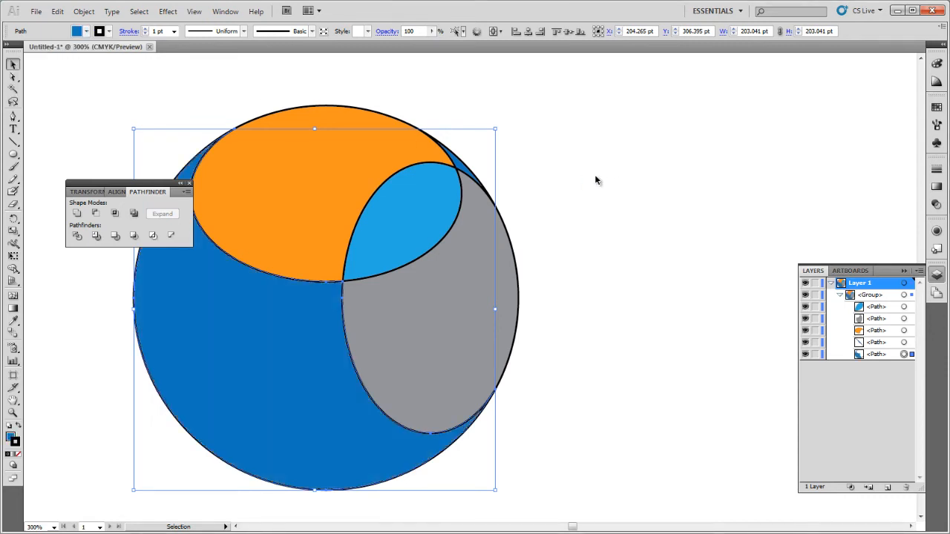
left_click(595, 174)
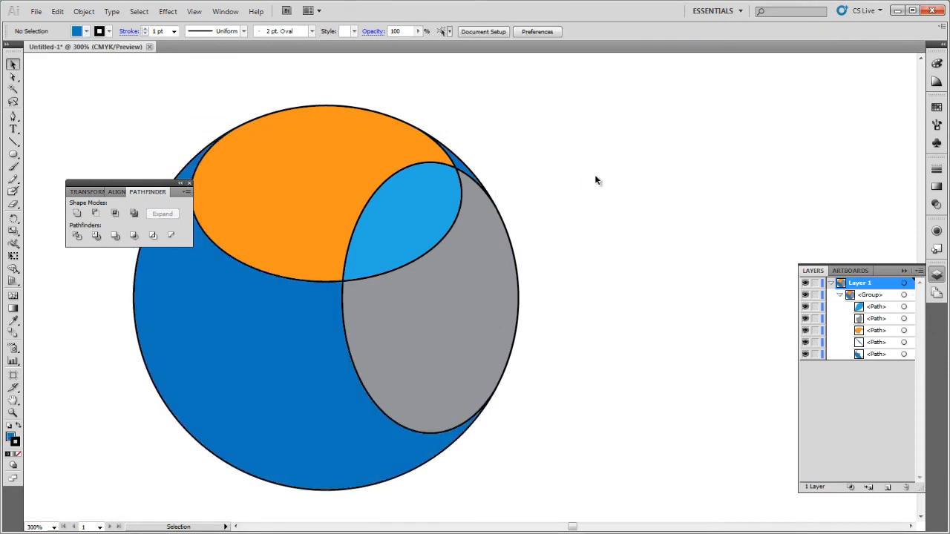
left_click(190, 183)
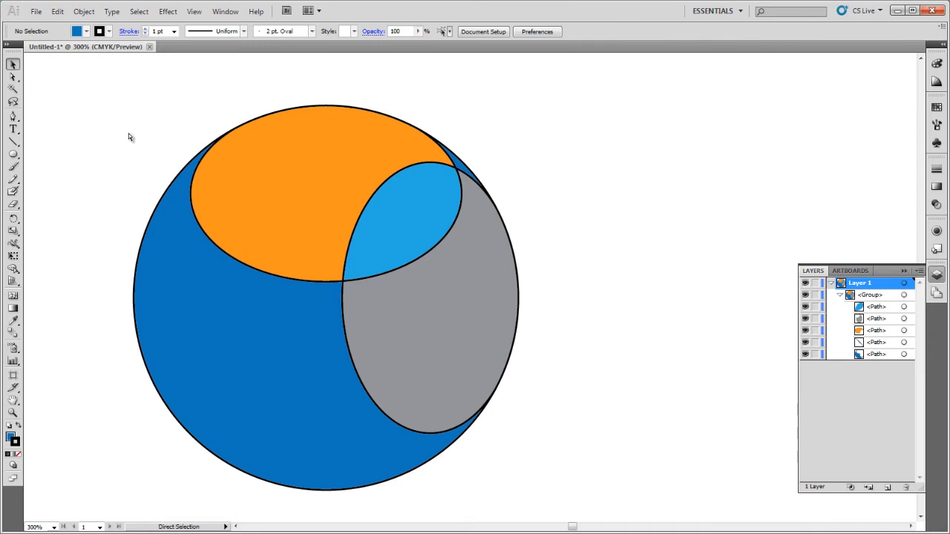
Move the finished sphere graphic up and to the left on the artboard.
key("ctrl+minus")
key("ctrl+minus")
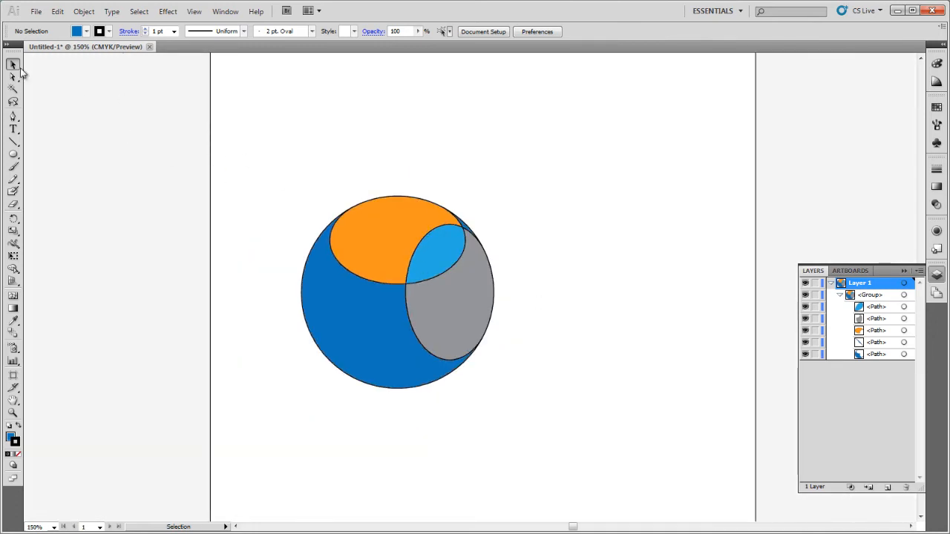
left_click_drag(253, 142, 636, 453)
left_click_drag(416, 381, 361, 253)
left_click(563, 347)
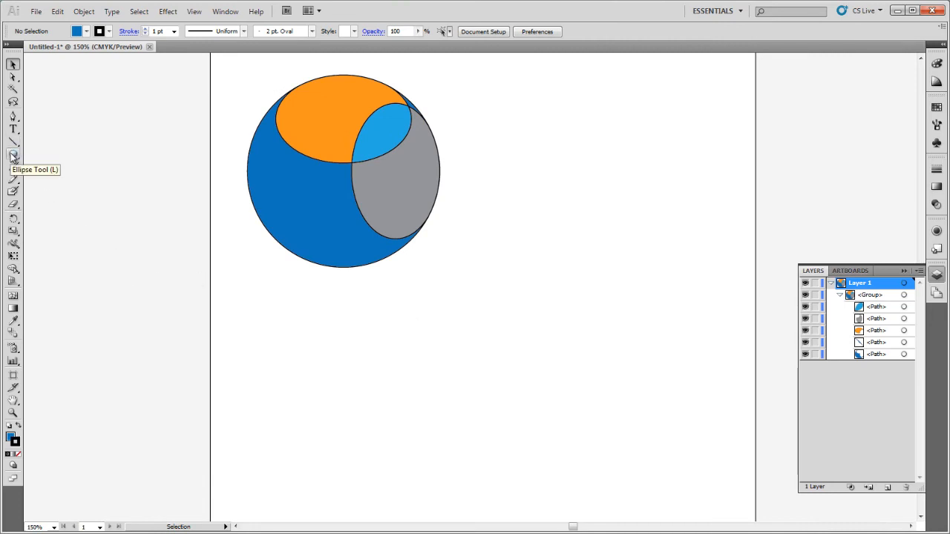
Create a polygon below the sphere with a 100 pt radius and 3 sides.
left_click_drag(13, 155, 34, 165)
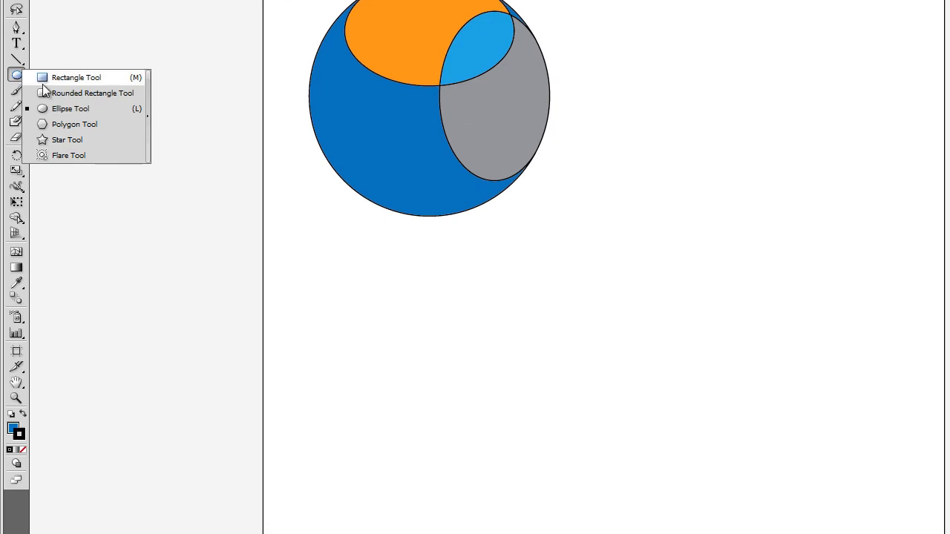
left_click_drag(43, 90, 78, 121)
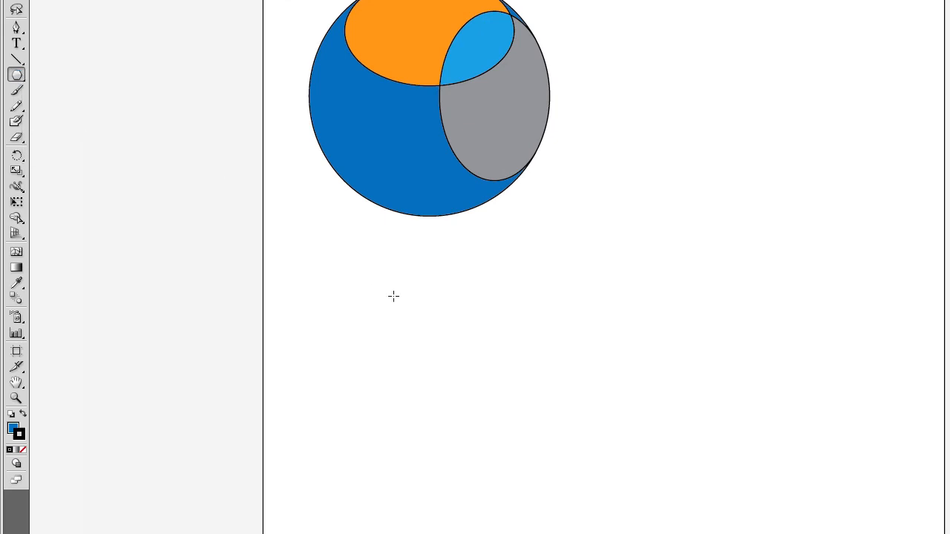
left_click(550, 342)
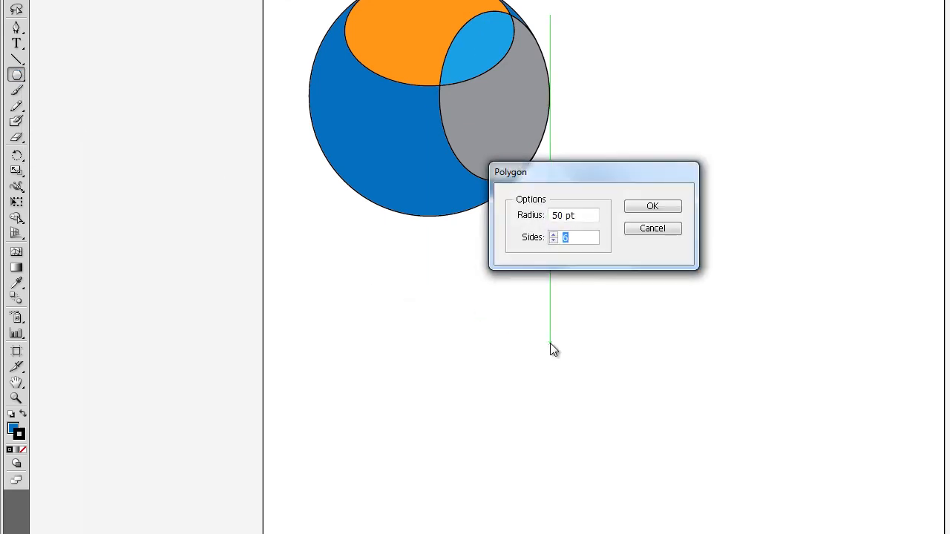
double_click(561, 215)
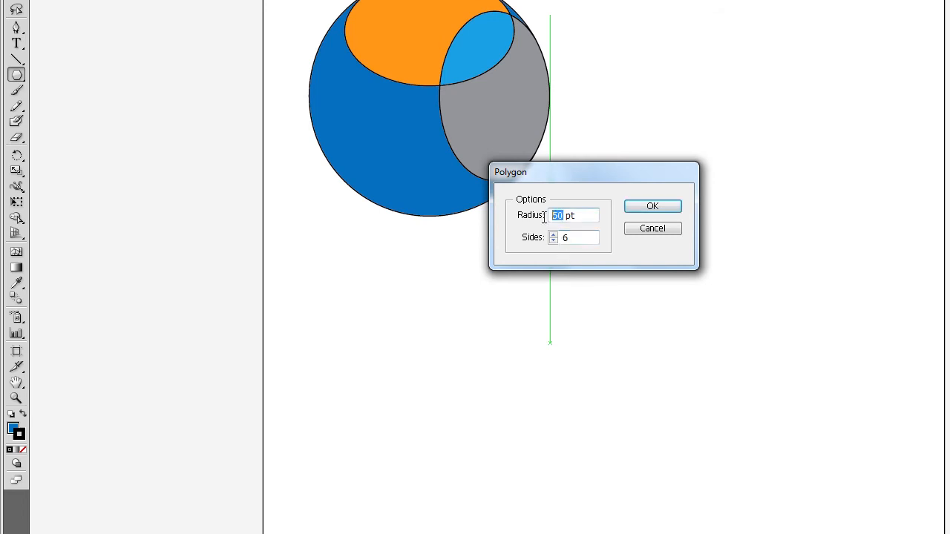
type("100")
left_click(553, 241)
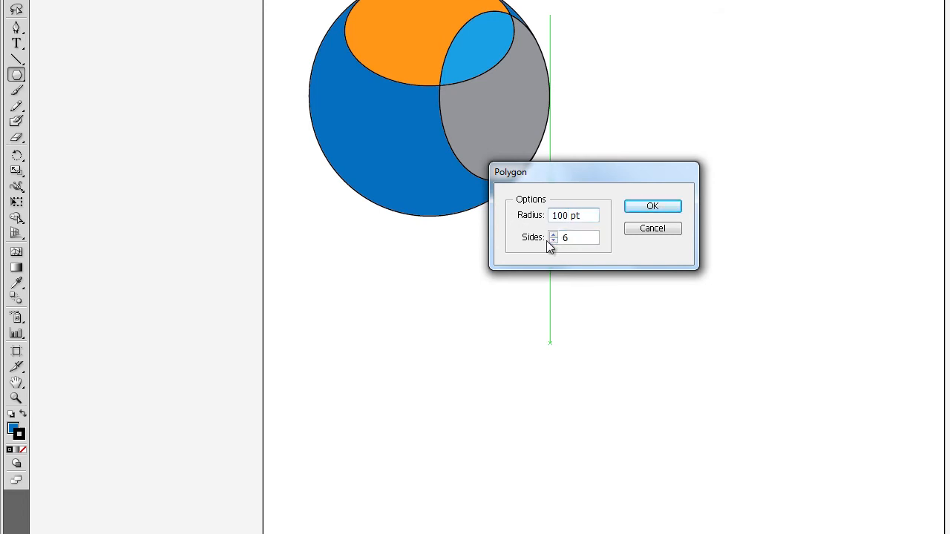
left_click(553, 242)
left_click(553, 241)
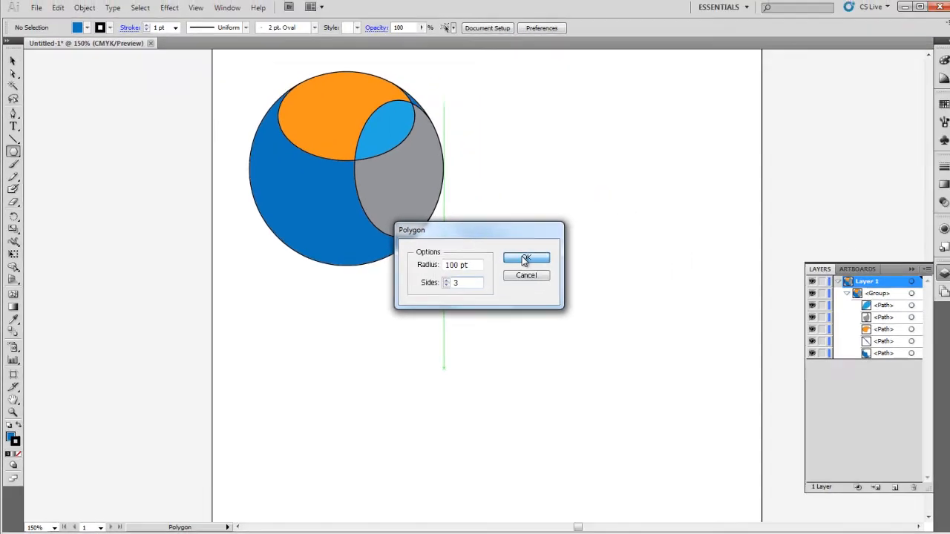
left_click(525, 259)
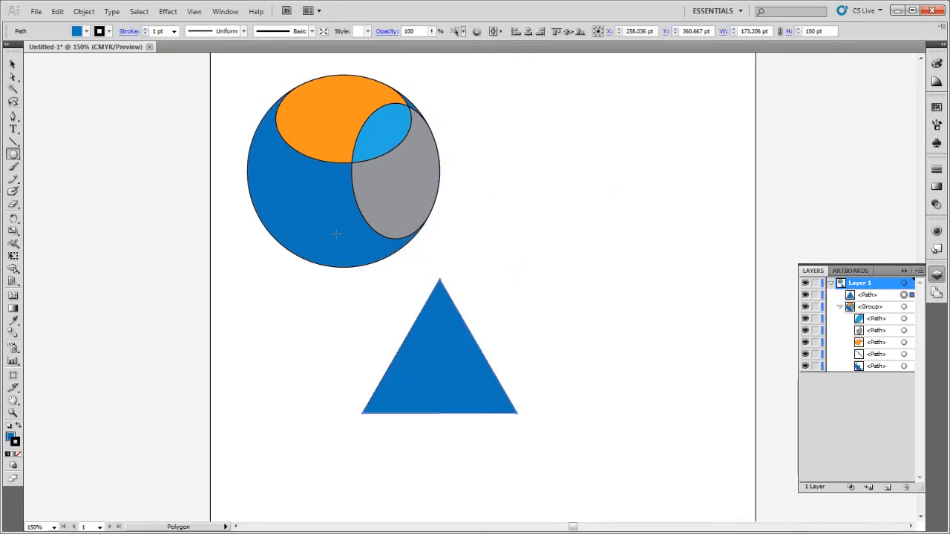
Set the triangle's fill to none.
left_click(86, 31)
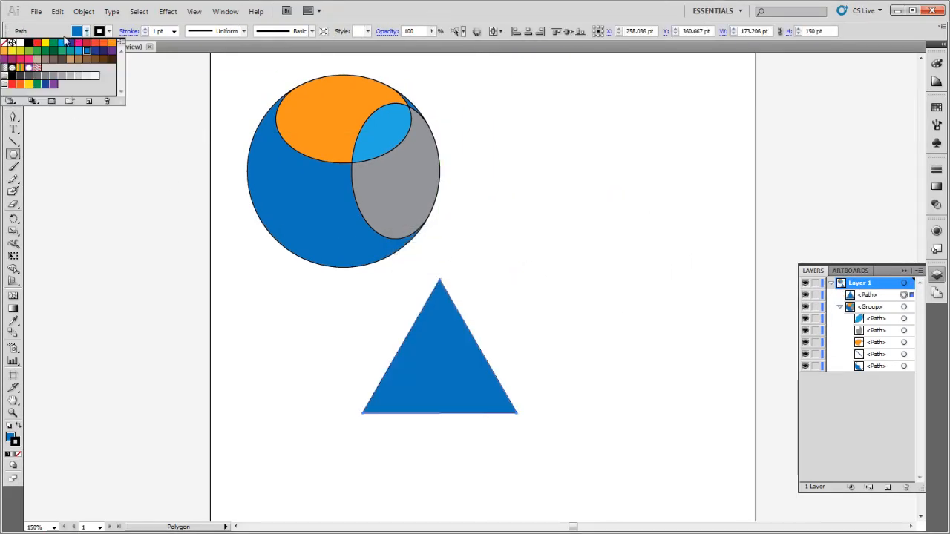
left_click(9, 43)
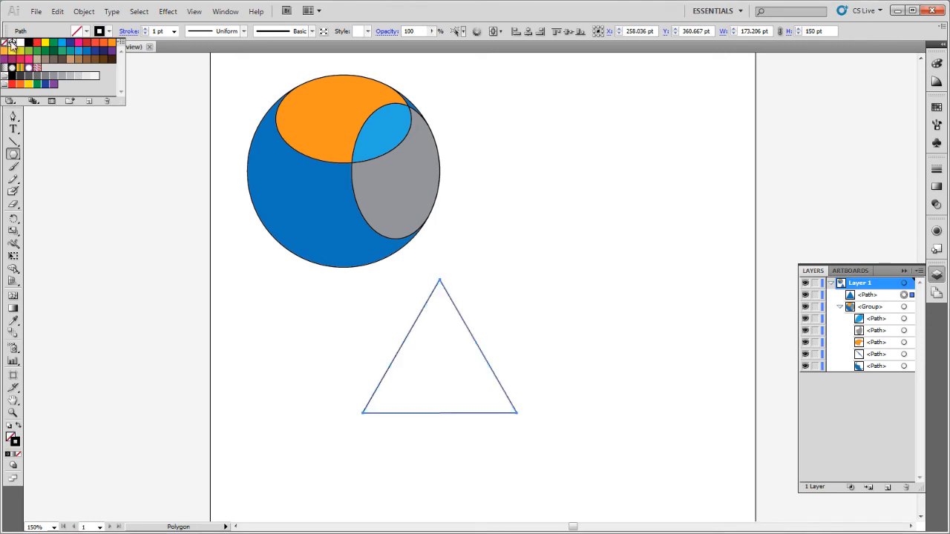
left_click(367, 10)
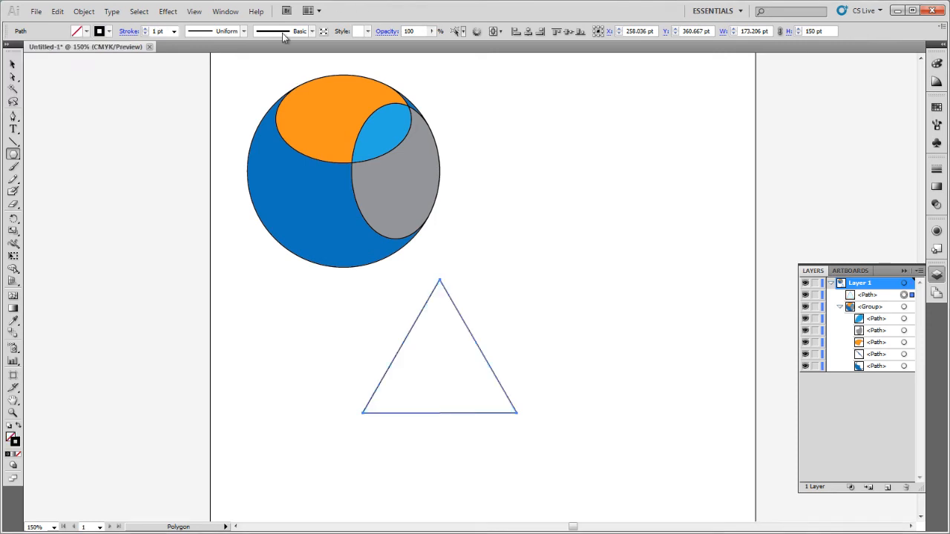
Add an anchor point at the middle of the triangle's base and pull it upward to form an arrowhead.
left_click(13, 117)
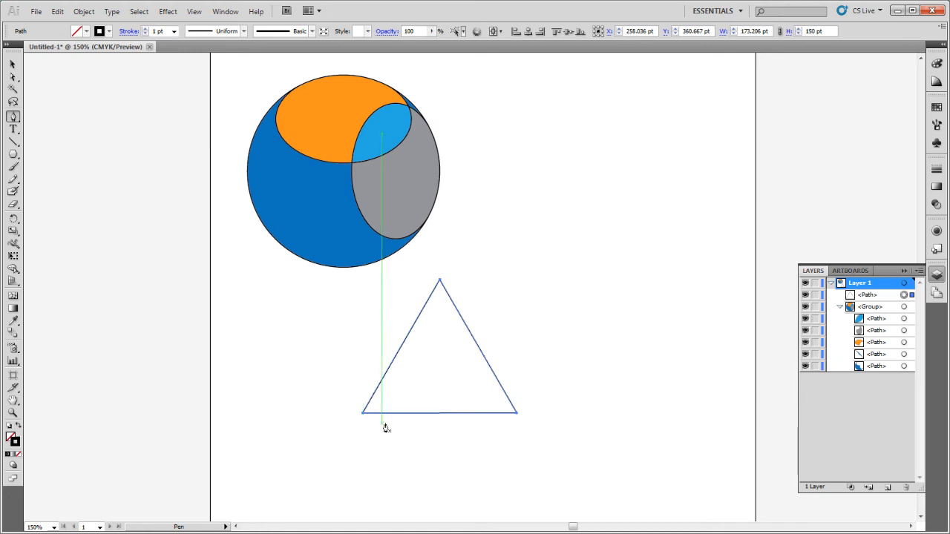
left_click(441, 413)
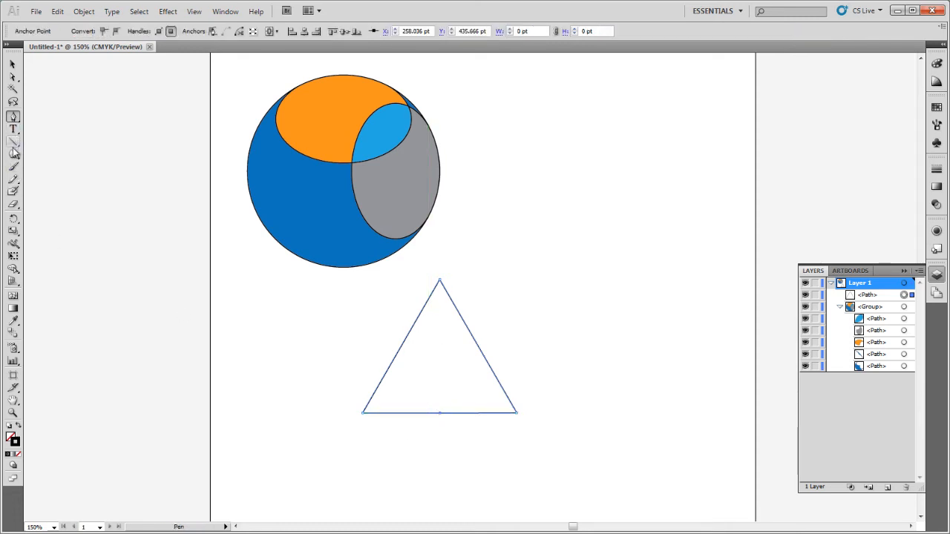
left_click(13, 76)
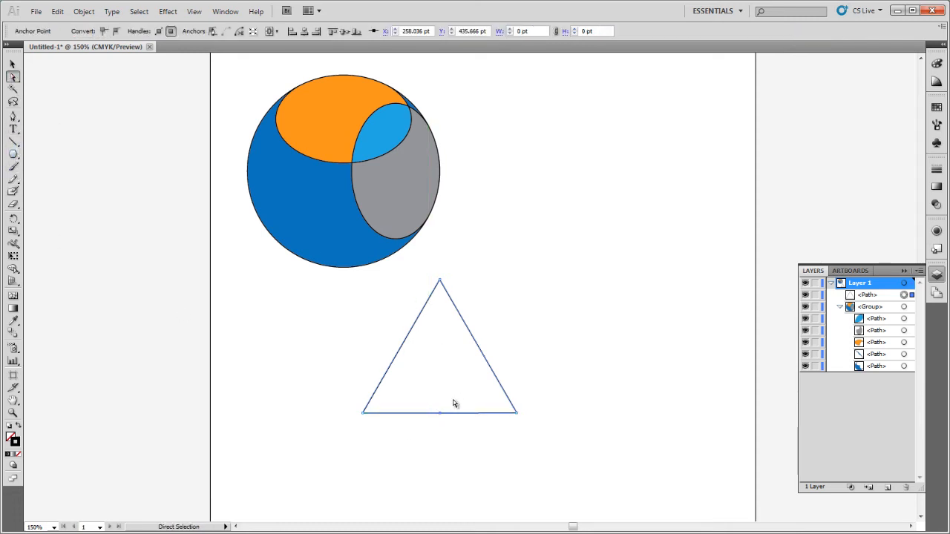
left_click_drag(438, 414, 439, 367)
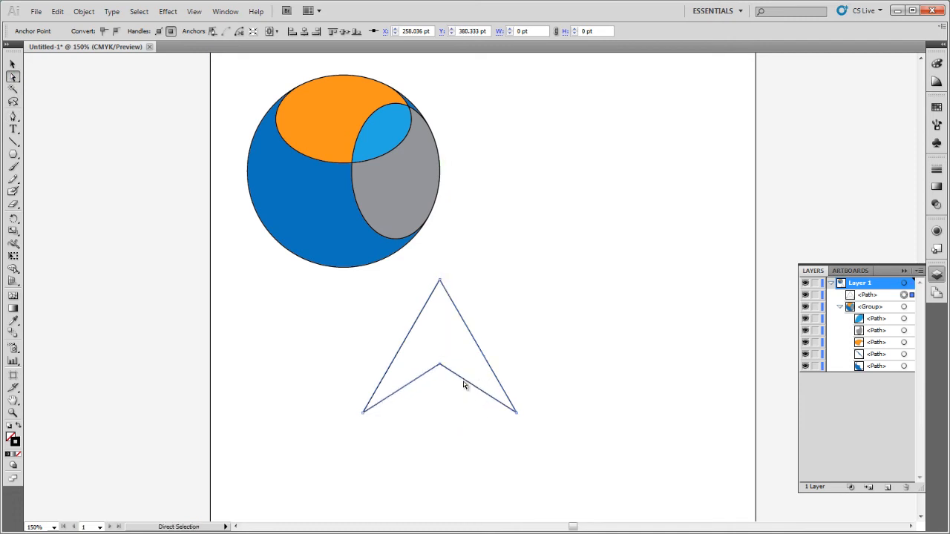
Move the arrowhead outline to the right.
left_click(13, 65)
left_click_drag(473, 384, 557, 384)
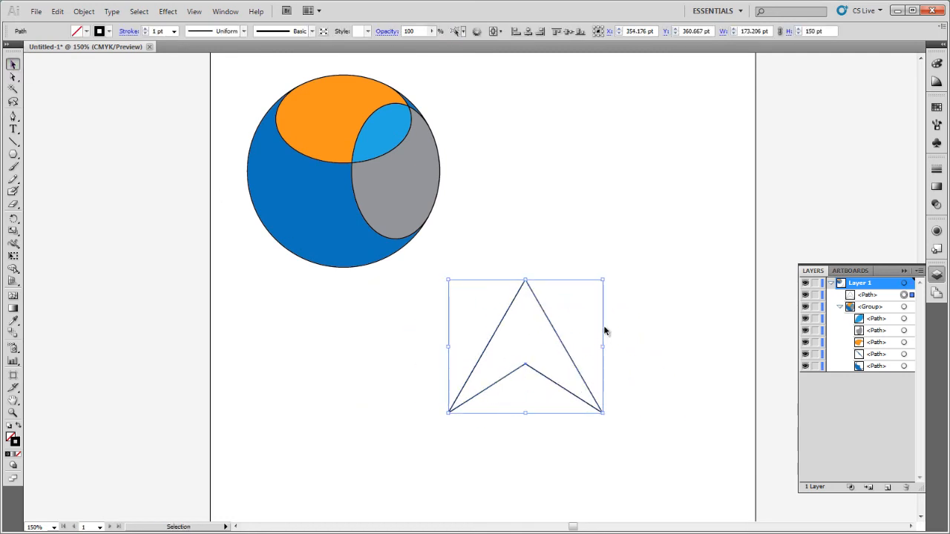
Paste a copy of the arrowhead in front and scale it down from its upper right corner.
key("a")
key("ctrl+shift+b")
key("ctrl+shift+b")
key("ctrl+f")
key("v")
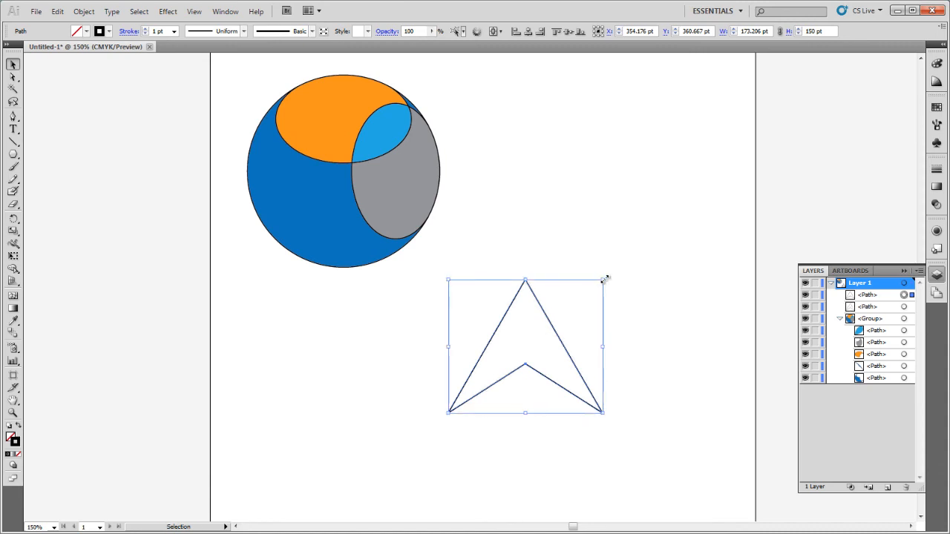
left_click_drag(603, 279, 570, 307)
left_click(604, 305)
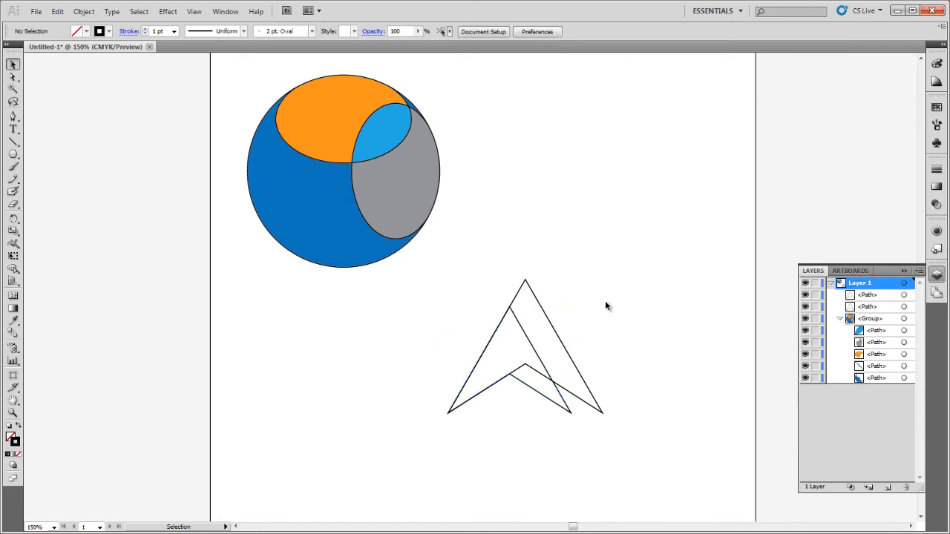
Select both overlapping arrowheads and split them with Pathfinder Divide.
left_click_drag(450, 277, 693, 463)
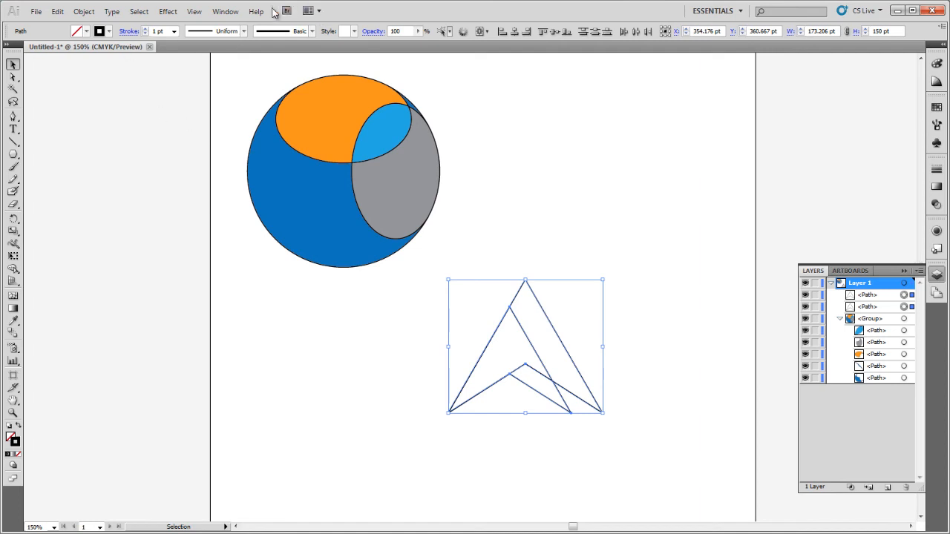
left_click(225, 12)
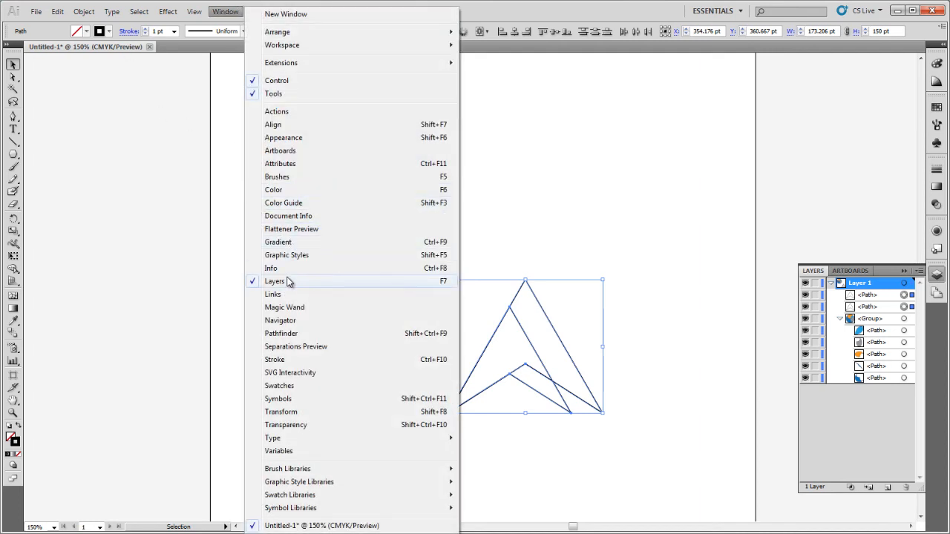
left_click(289, 333)
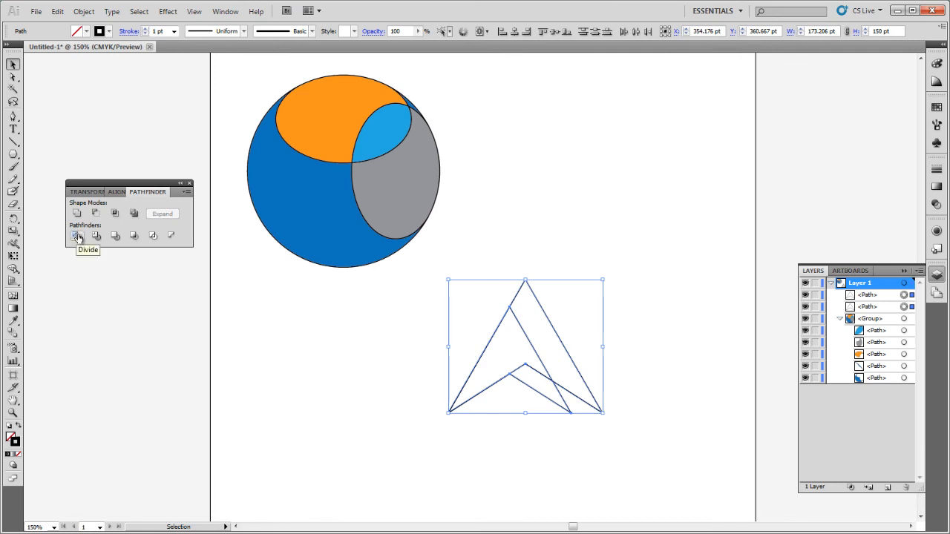
left_click(77, 236)
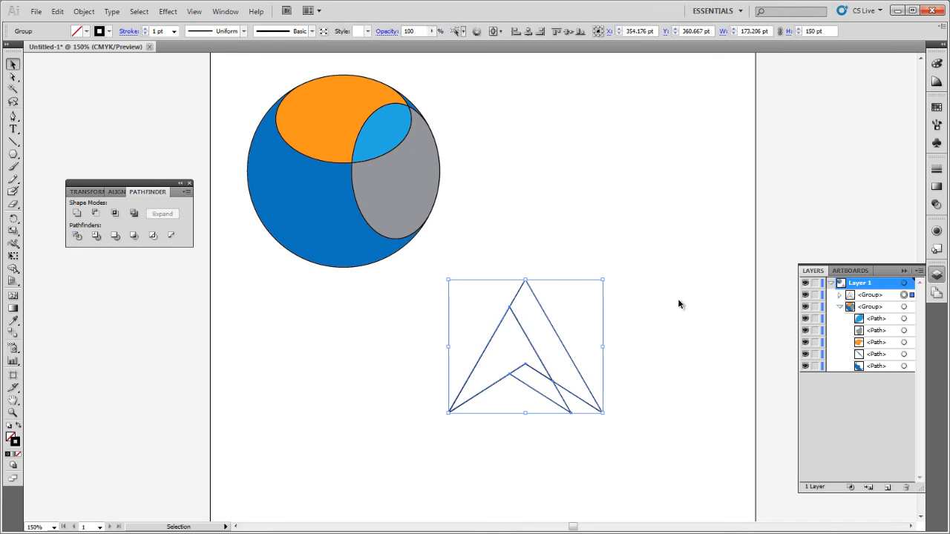
Fill the inner arrowhead piece of the divided group with light blue.
left_click(839, 296)
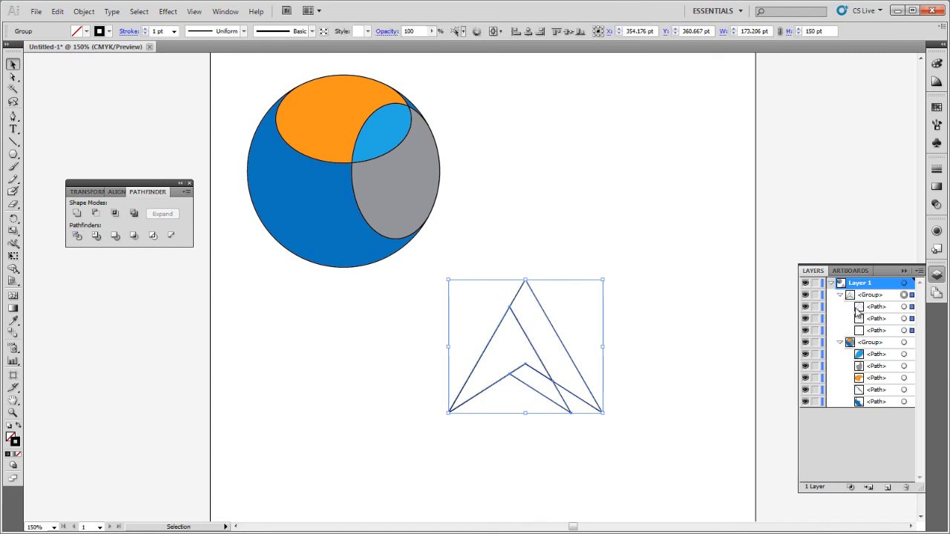
left_click(905, 307)
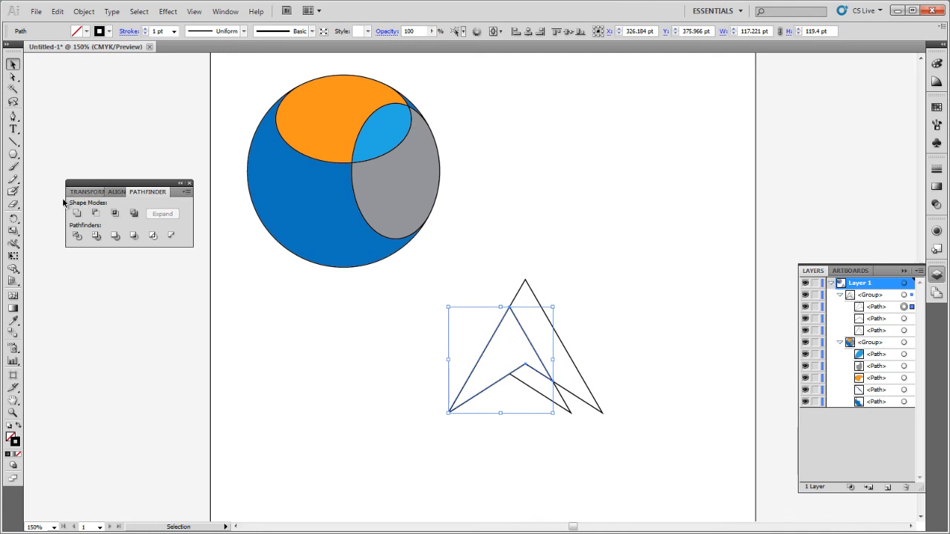
left_click(86, 31)
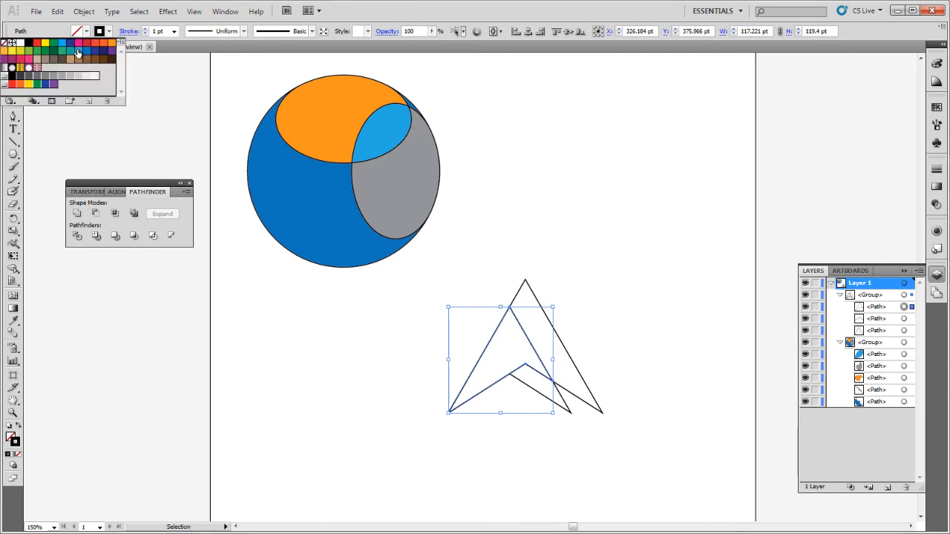
left_click(80, 53)
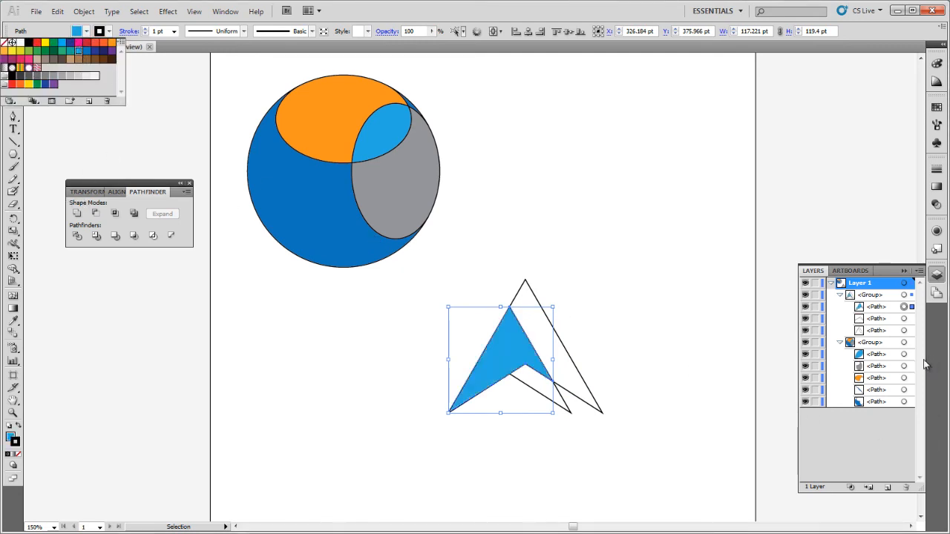
Fill the small piece under the inner arrowhead's right side with gray.
left_click(912, 319)
left_click(911, 318)
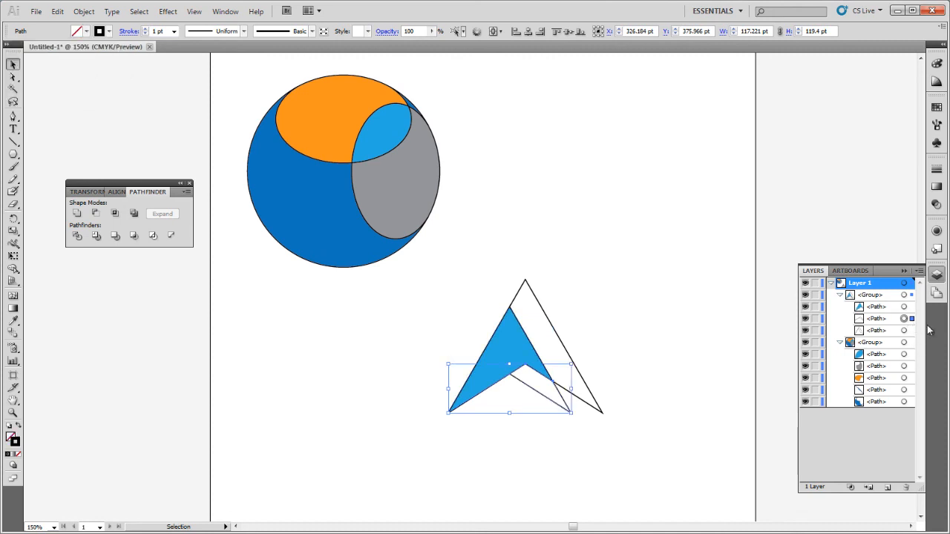
left_click(86, 31)
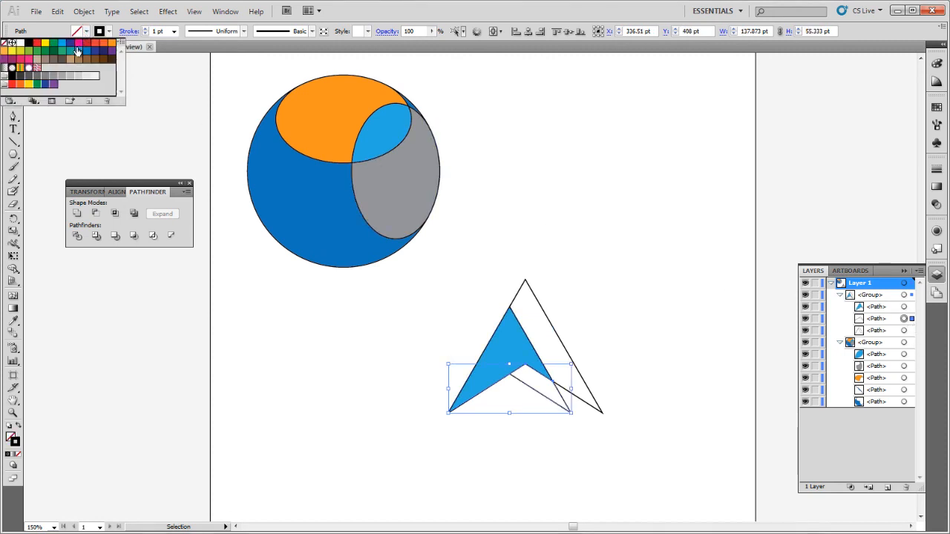
left_click(46, 78)
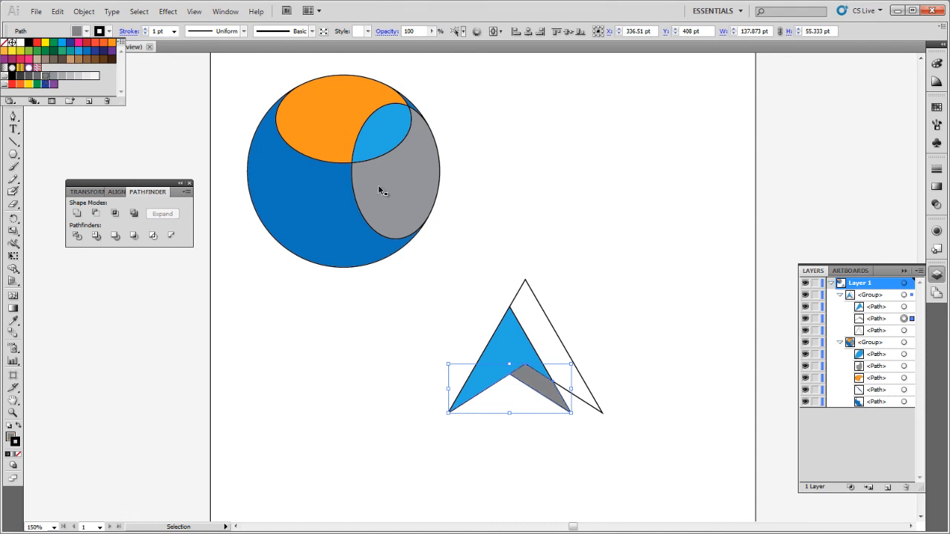
Select the remaining outer arrowhead piece and fill it with orange, then deselect.
left_click(908, 330)
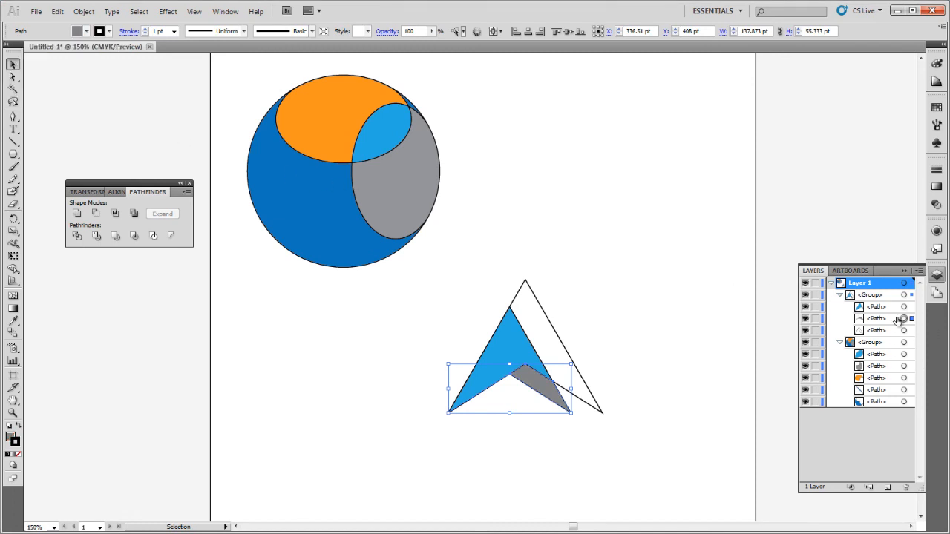
left_click(904, 331)
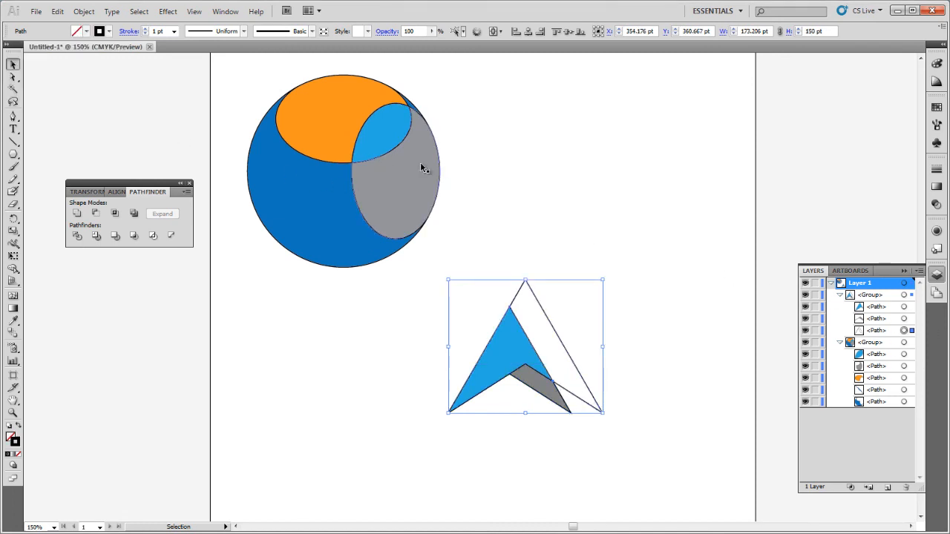
left_click(86, 33)
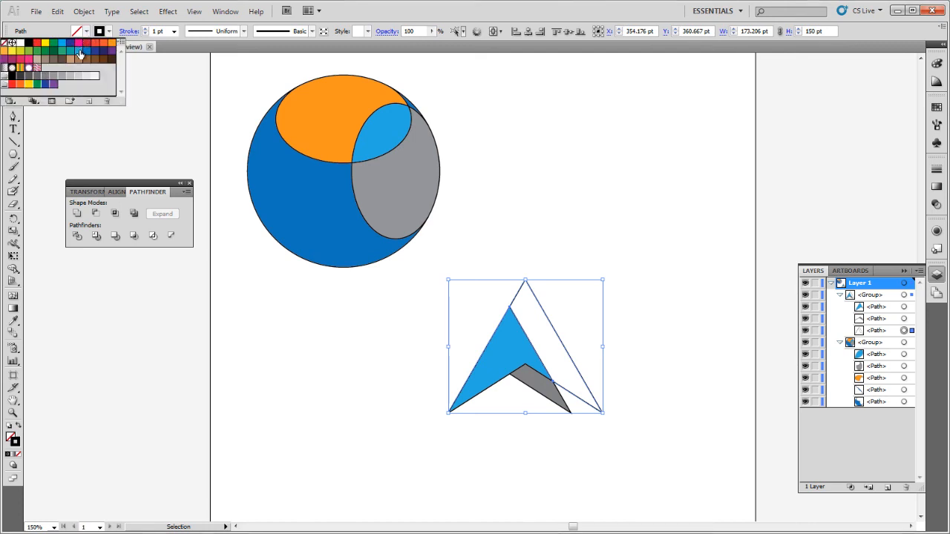
left_click(111, 43)
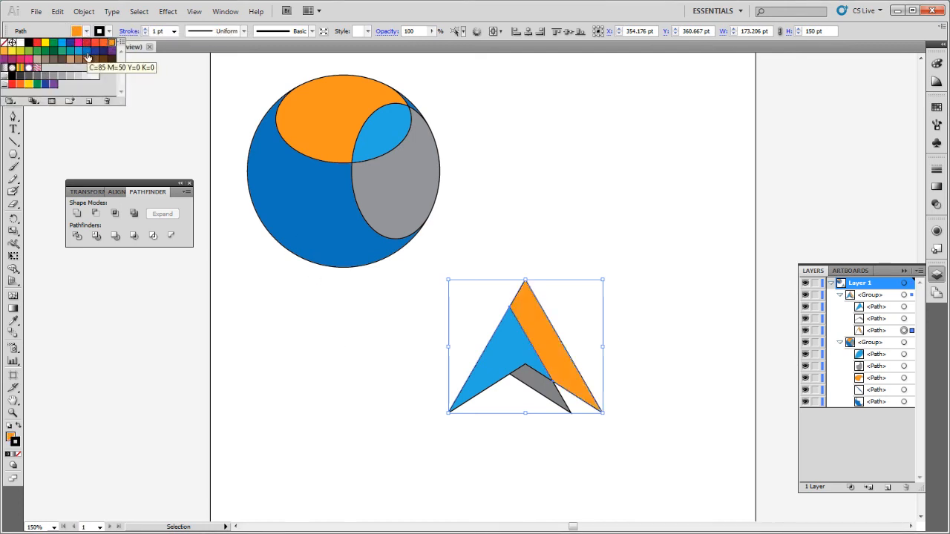
left_click(341, 328)
left_click(704, 460)
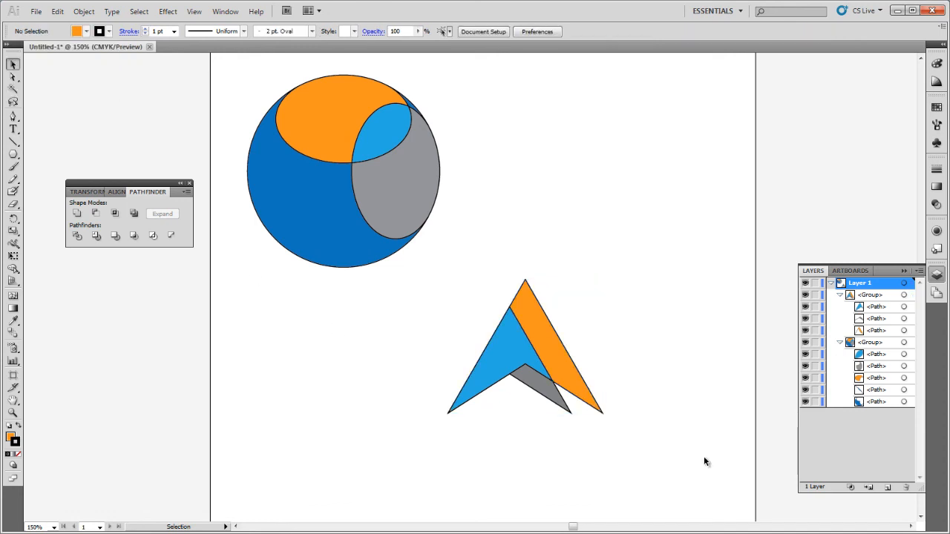
Select the arrow logo and move it up beside the sphere, roughly level with it.
left_click_drag(692, 460, 388, 254)
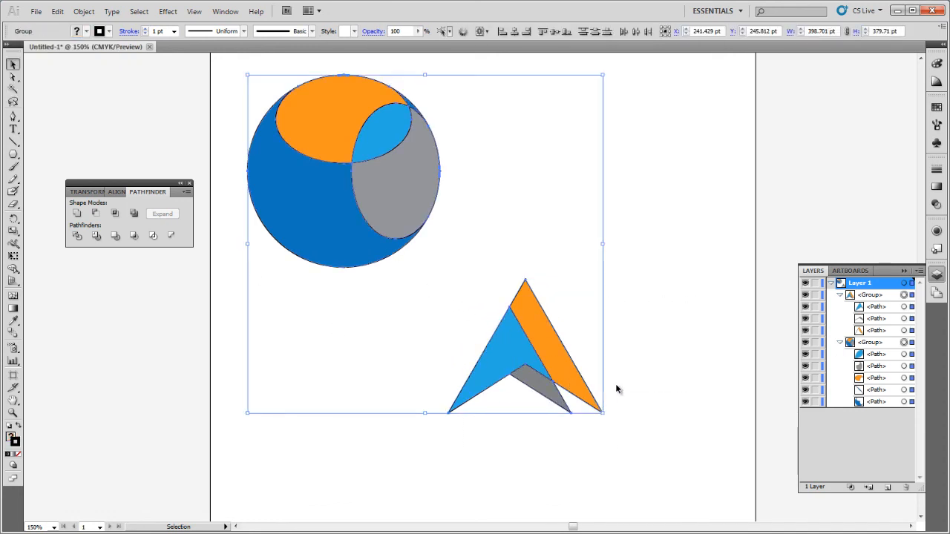
left_click_drag(651, 452, 427, 298)
left_click_drag(517, 346, 614, 182)
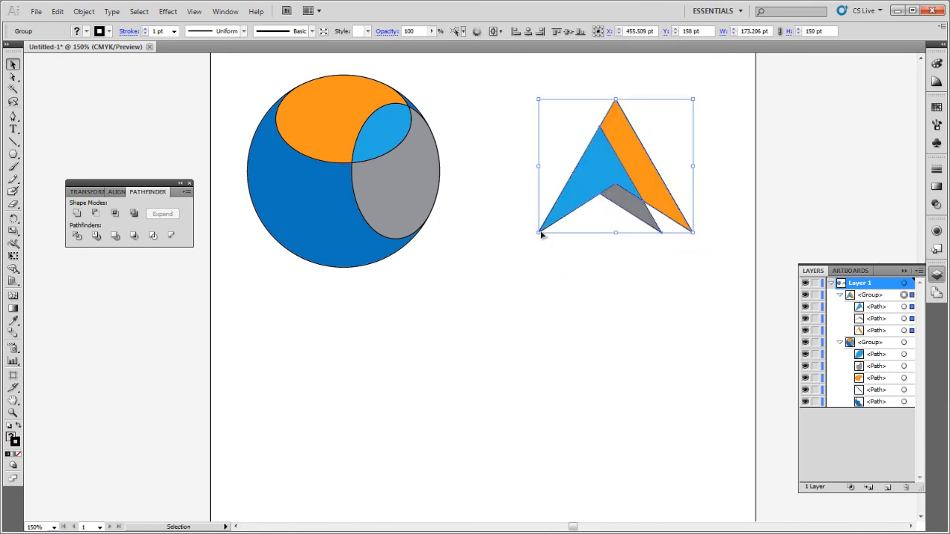
left_click_drag(539, 233, 498, 267)
left_click(502, 327)
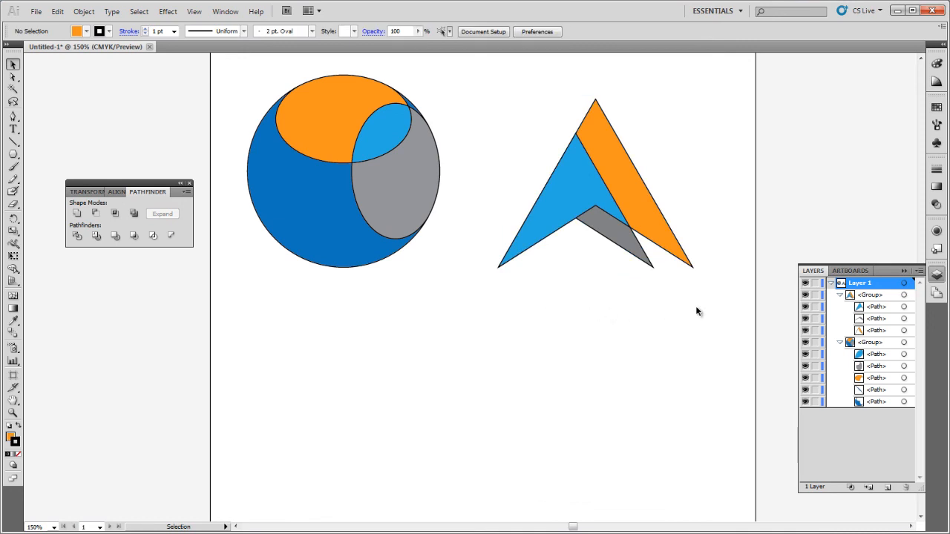